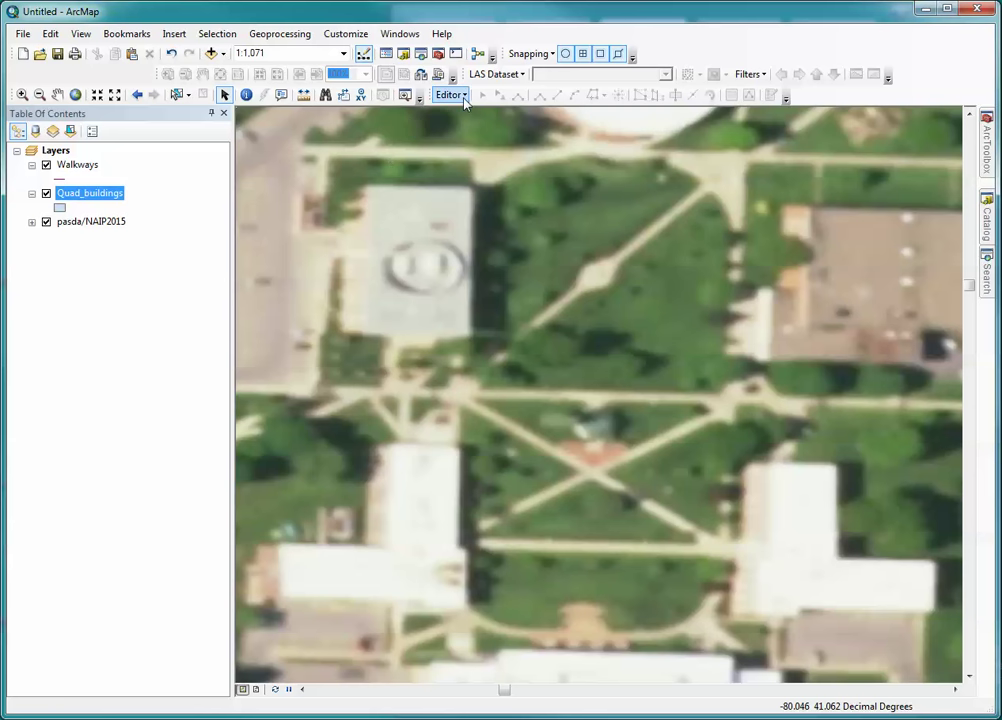
pyautogui.click(351, 37)
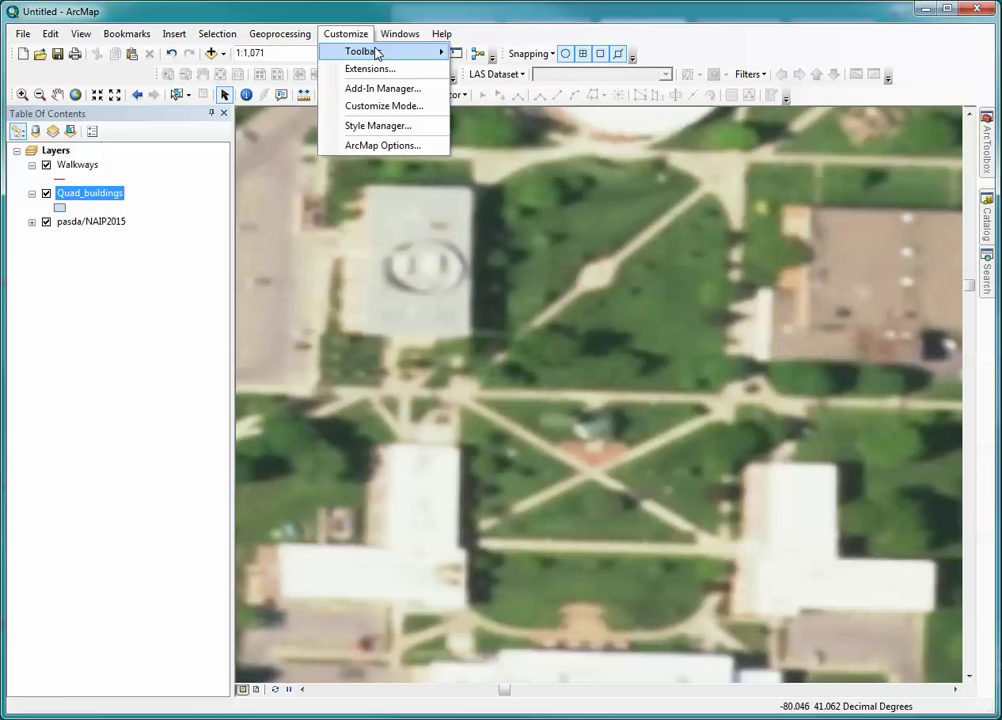
pyautogui.moveTo(365, 51)
pyautogui.moveTo(432, 34)
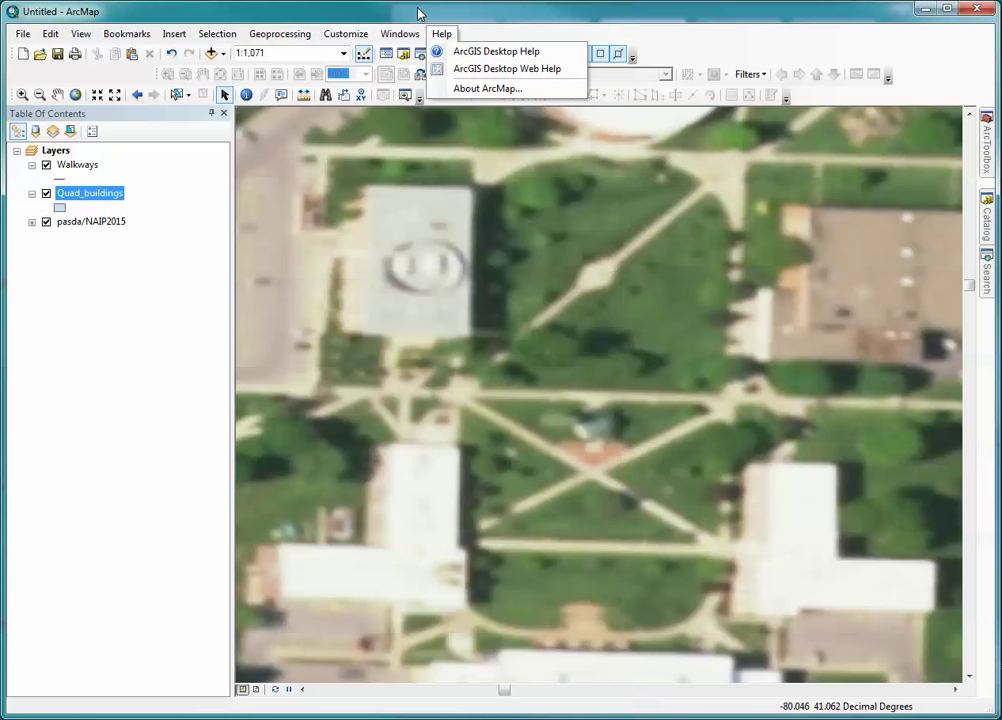
pyautogui.click(419, 13)
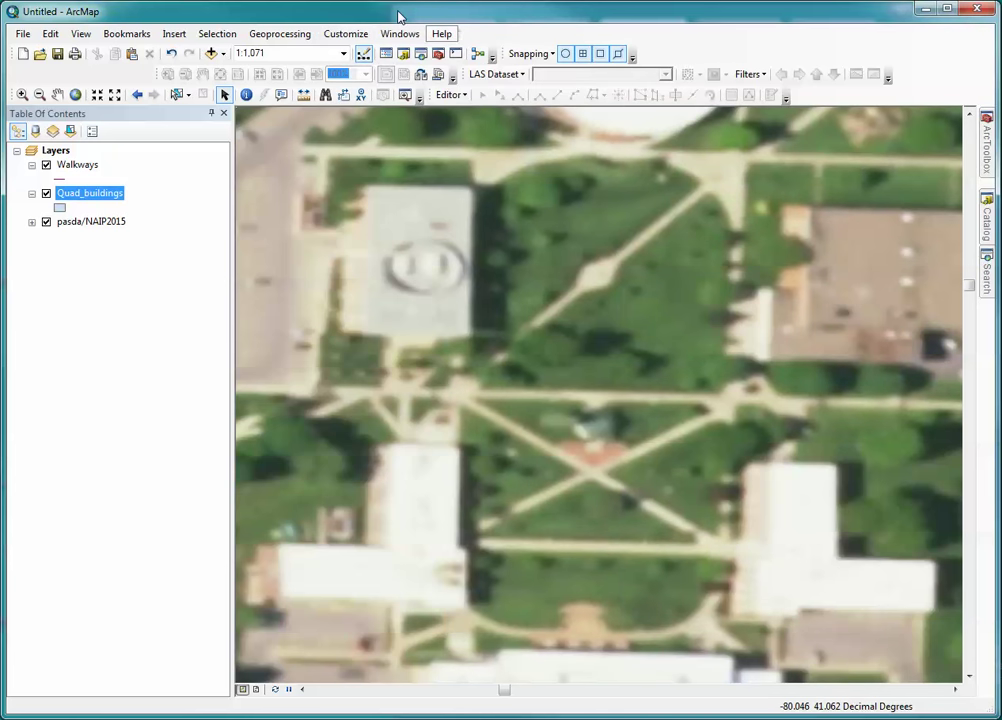
# Start an edit session and open the Create Features window
pyautogui.click(462, 95)
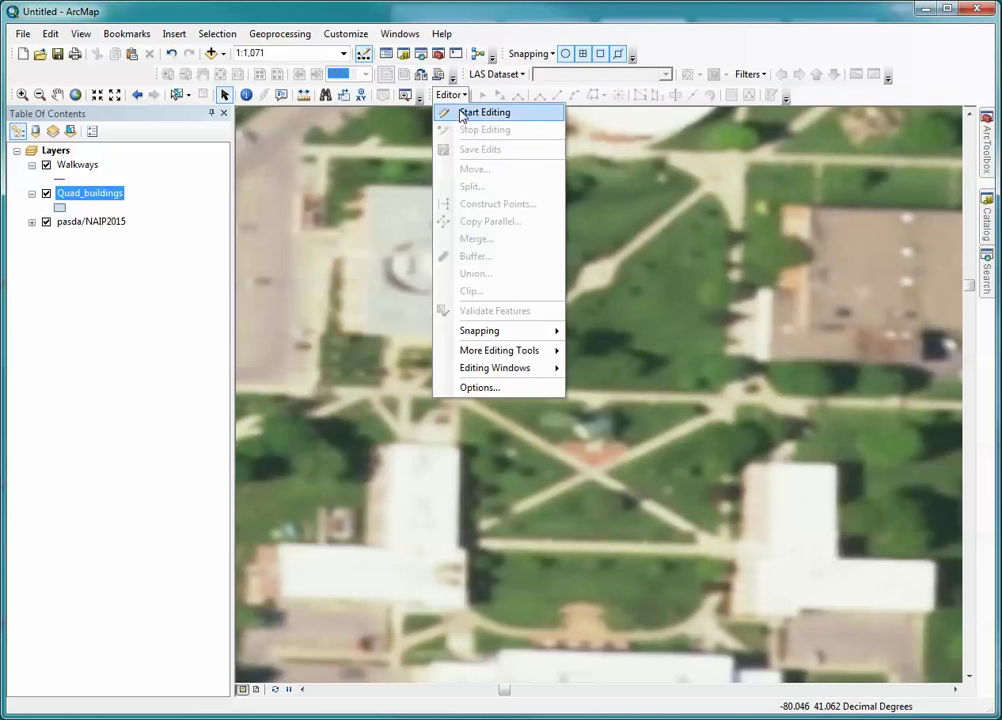
pyautogui.click(458, 111)
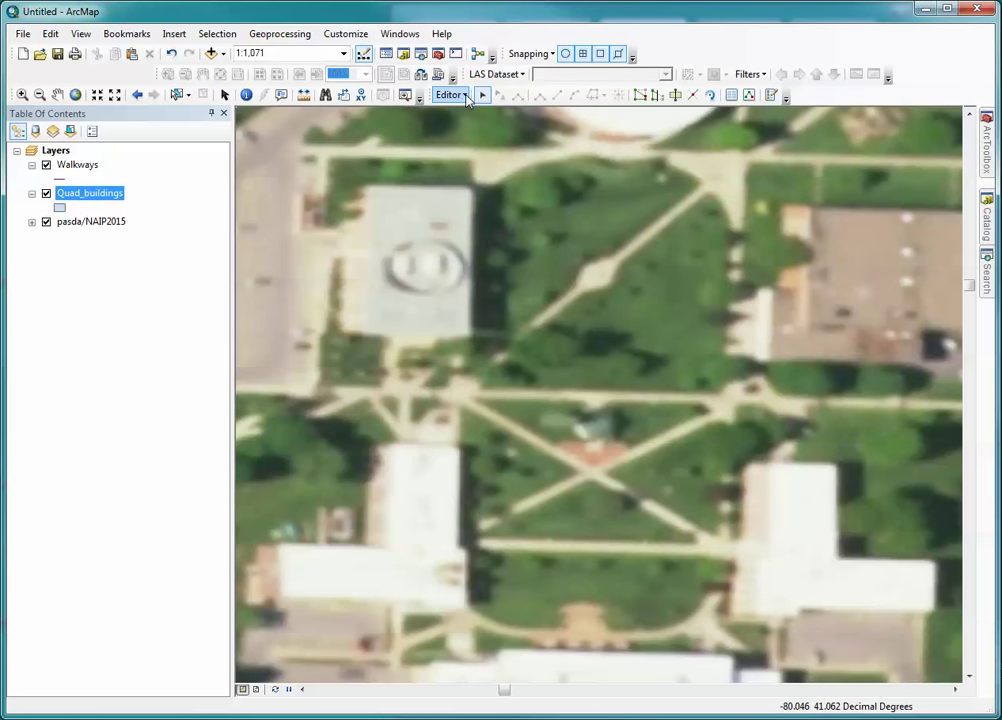
pyautogui.click(466, 96)
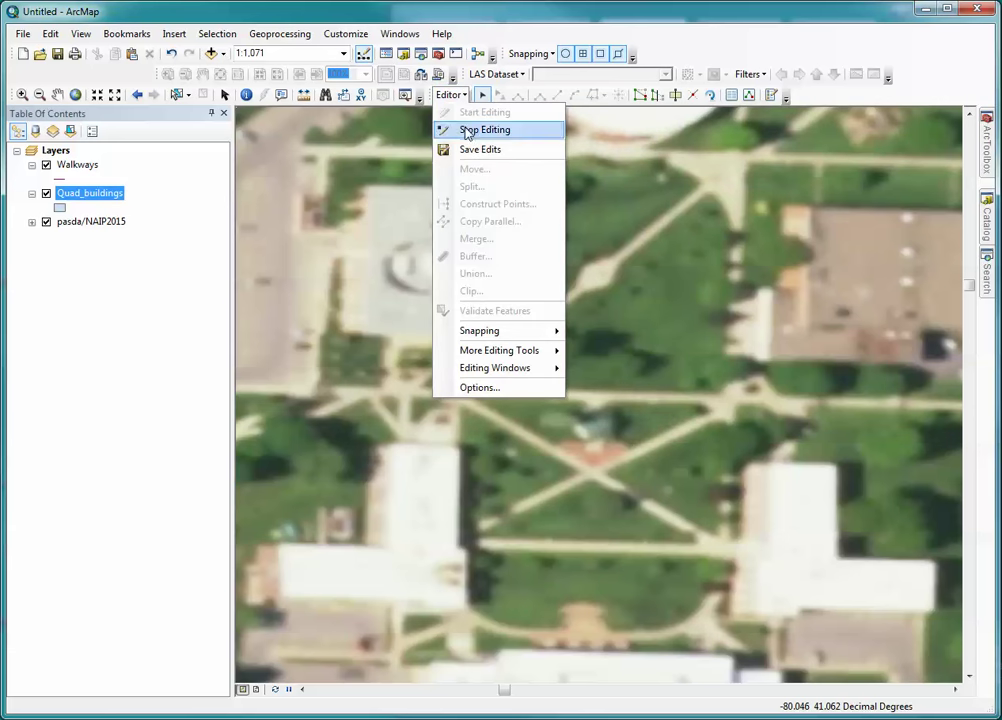
pyautogui.moveTo(487, 372)
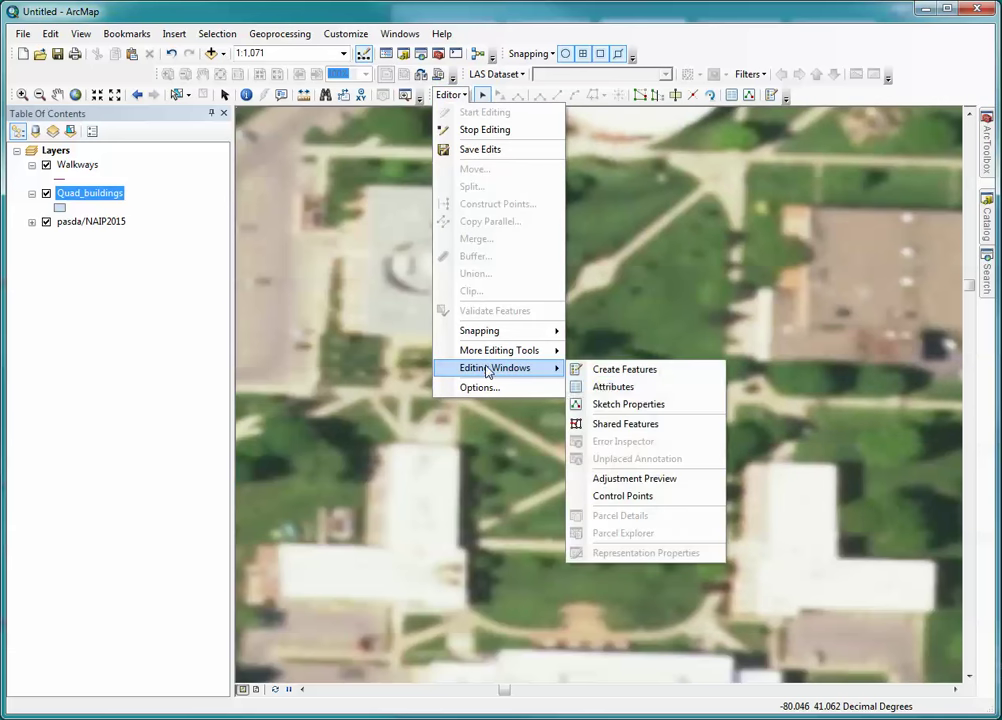
pyautogui.click(622, 372)
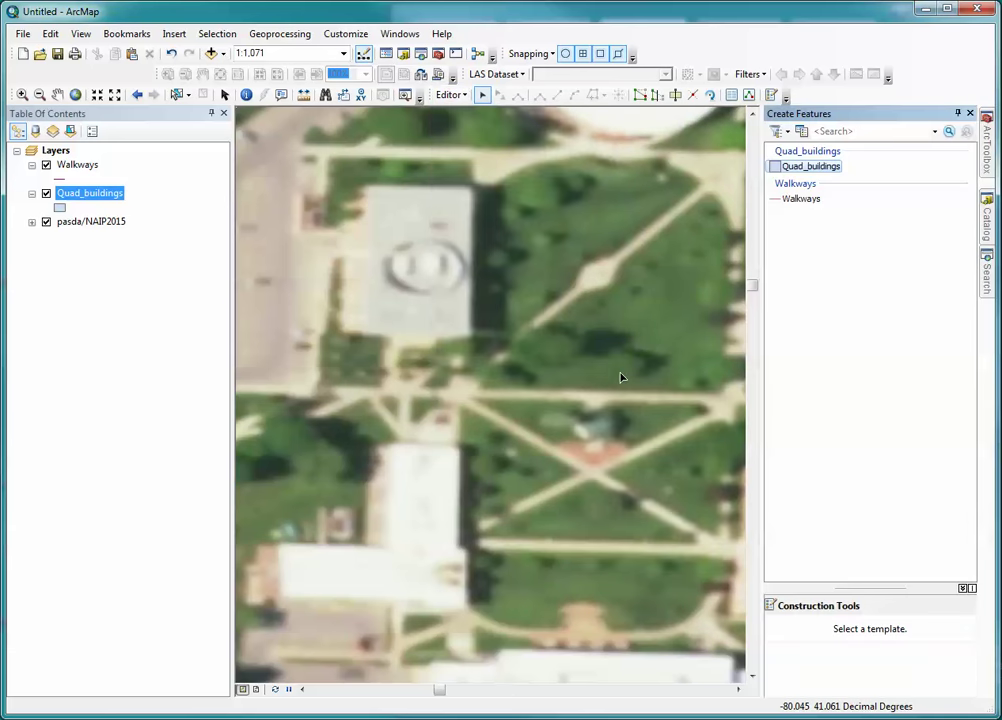
# Digitize the northern rectangular building as a four-corner Quad_buildings polygon, using right-angle segments around its roof outline
pyautogui.click(822, 172)
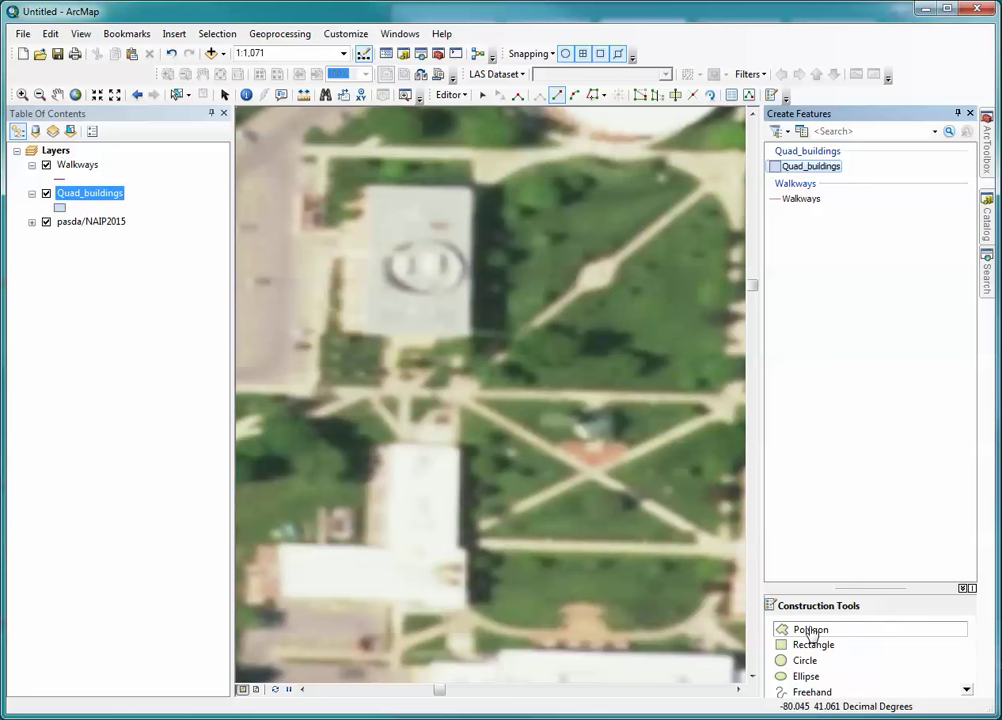
pyautogui.click(811, 630)
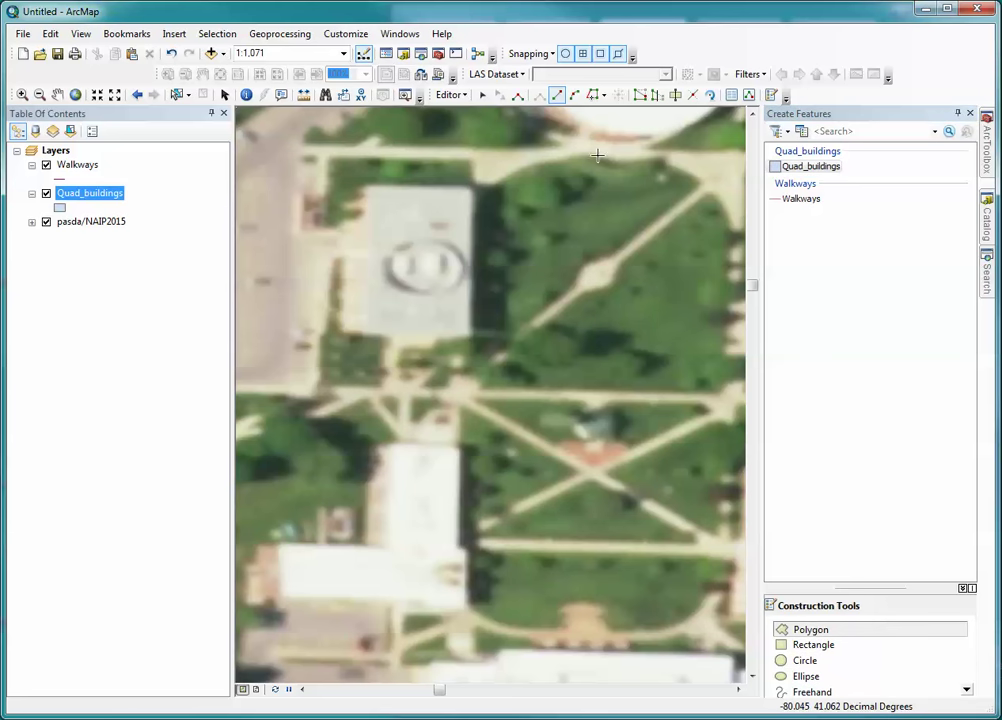
pyautogui.click(517, 97)
pyautogui.click(372, 186)
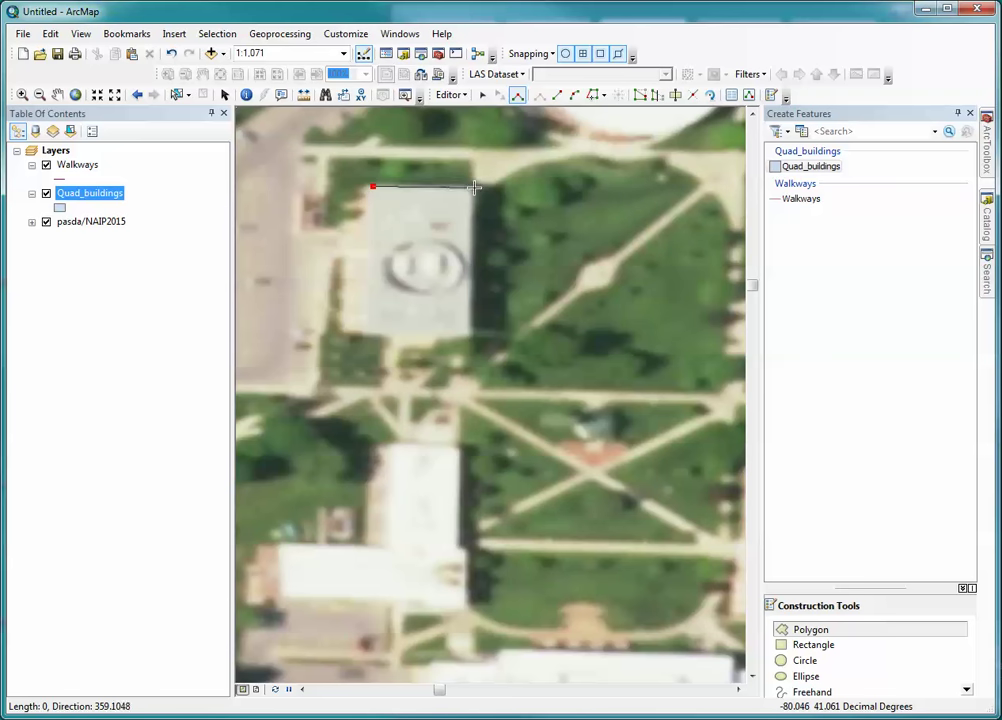
pyautogui.click(473, 186)
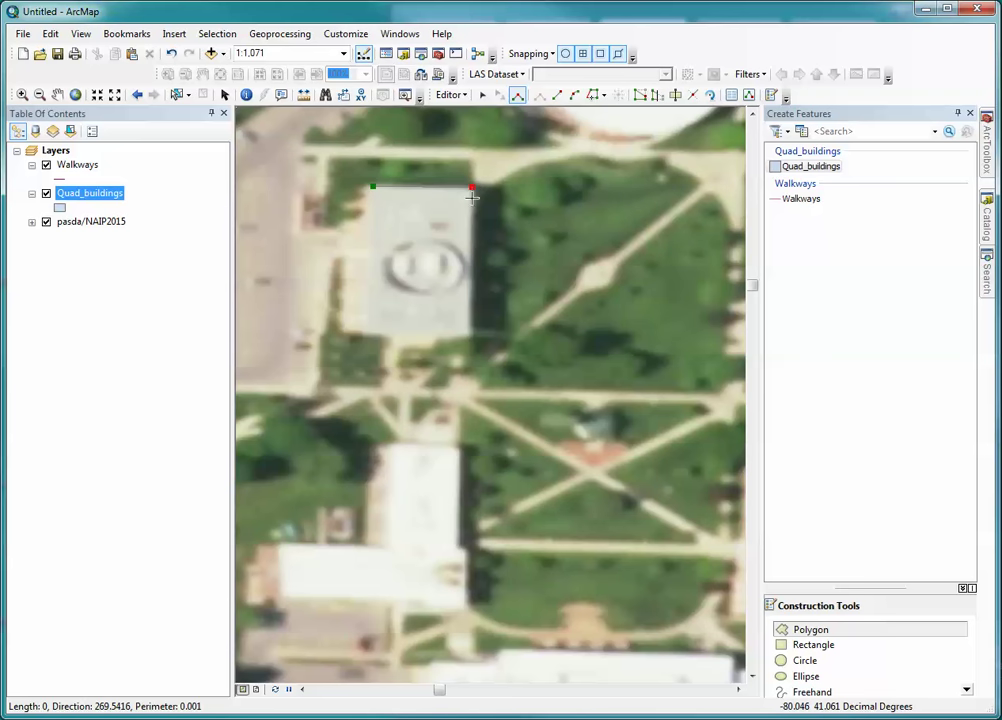
pyautogui.click(469, 338)
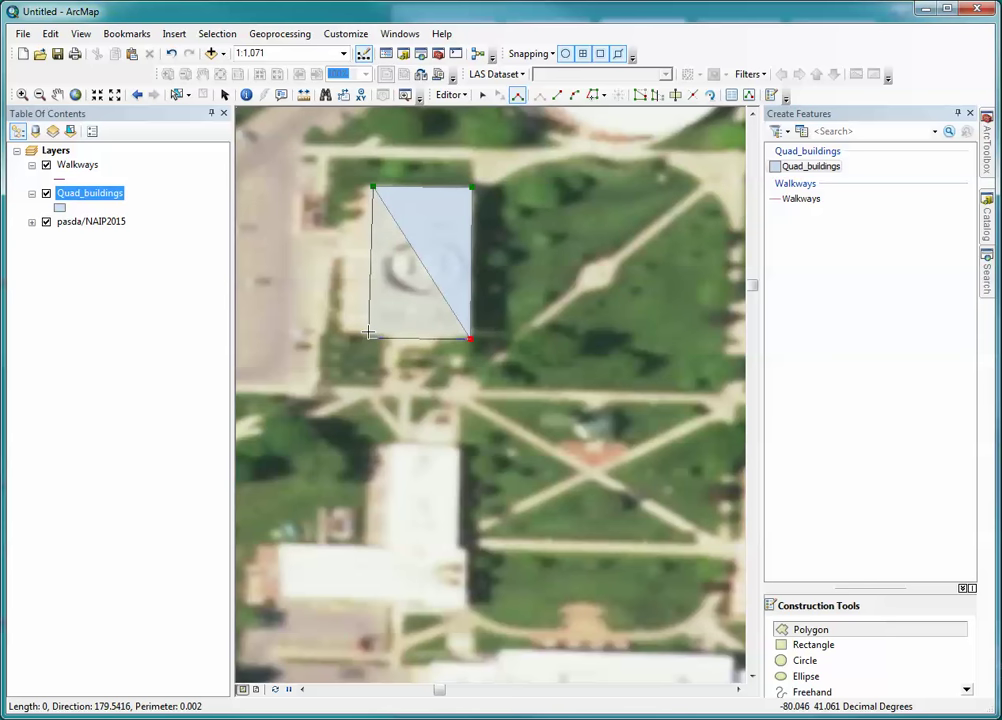
pyautogui.click(368, 334)
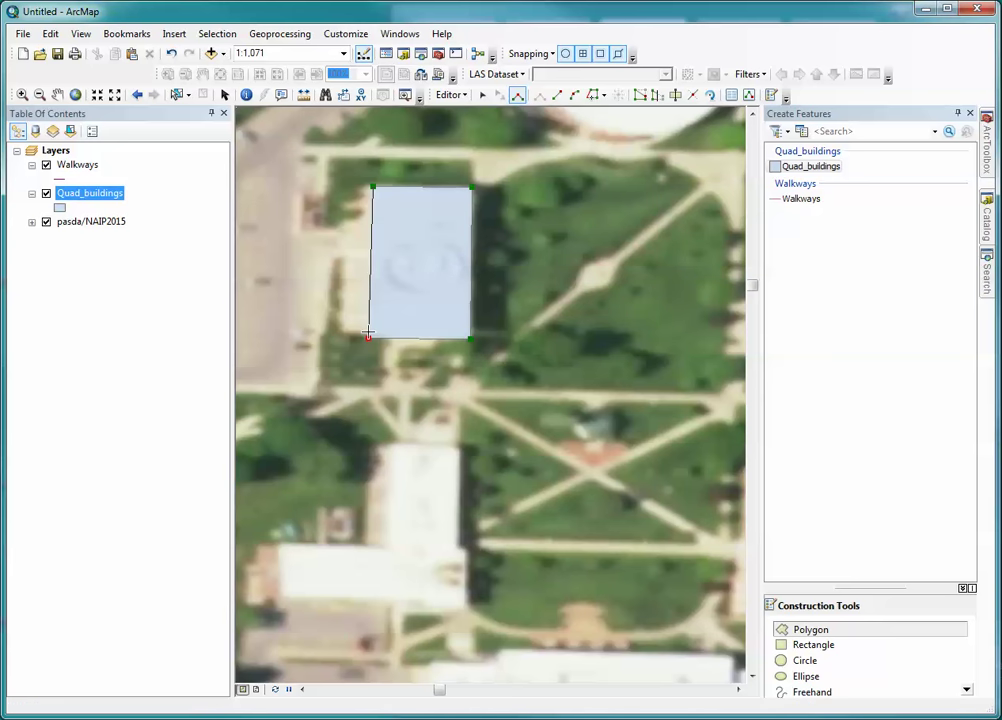
pyautogui.doubleClick(368, 334)
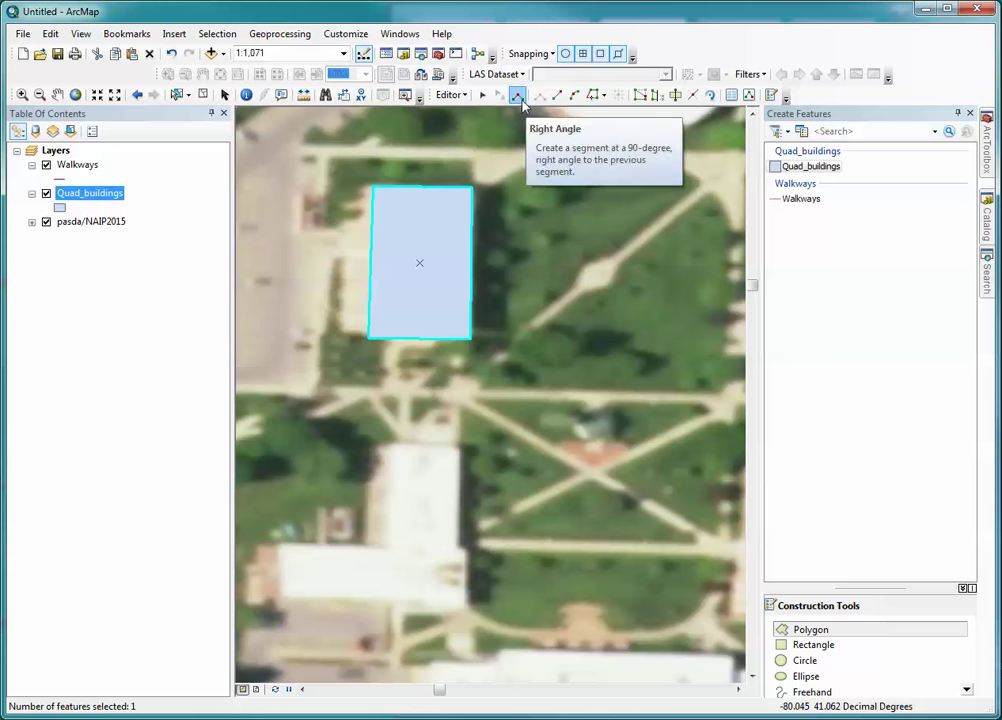
# Digitize the L-shaped building south of the rectangular one as a Quad_buildings polygon, using straight segments around its roof outline
pyautogui.click(558, 97)
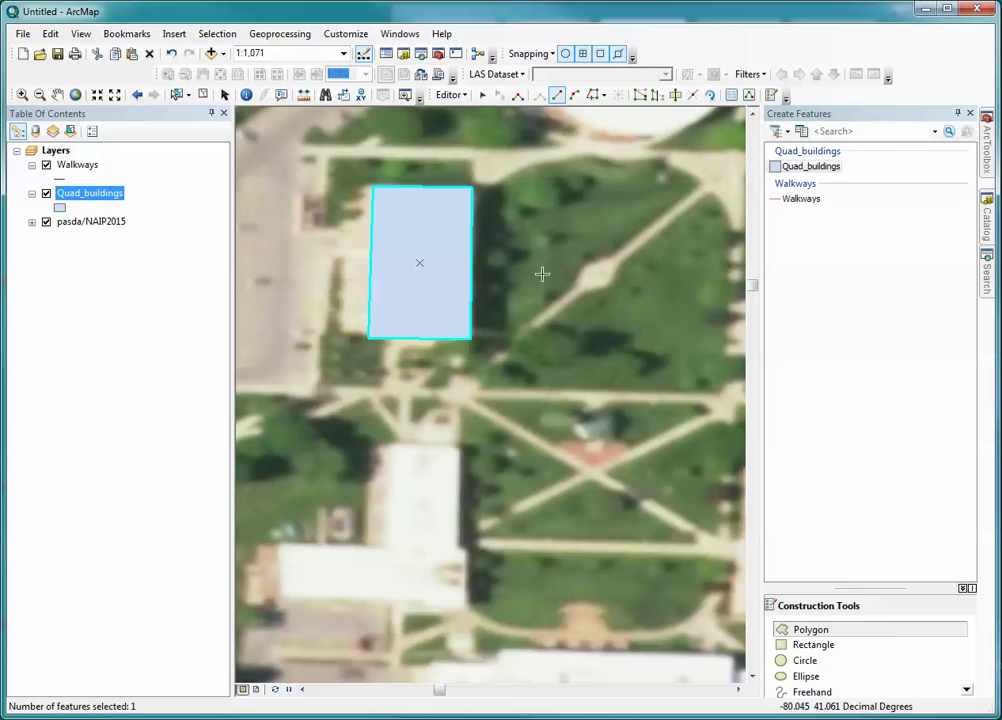
pyautogui.click(391, 445)
pyautogui.click(459, 445)
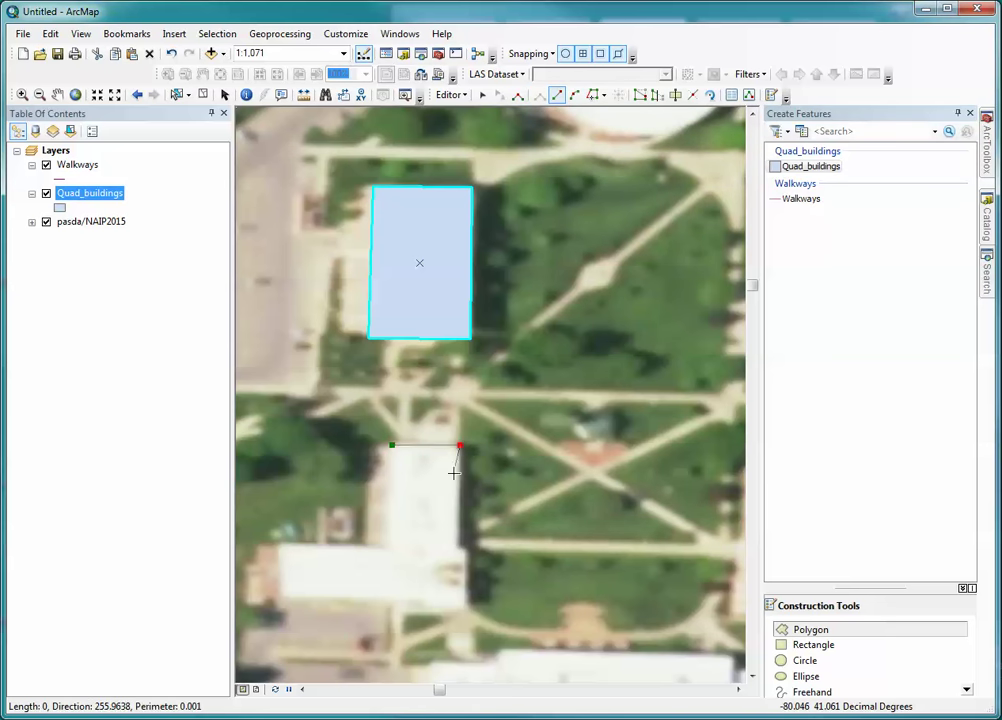
pyautogui.click(457, 547)
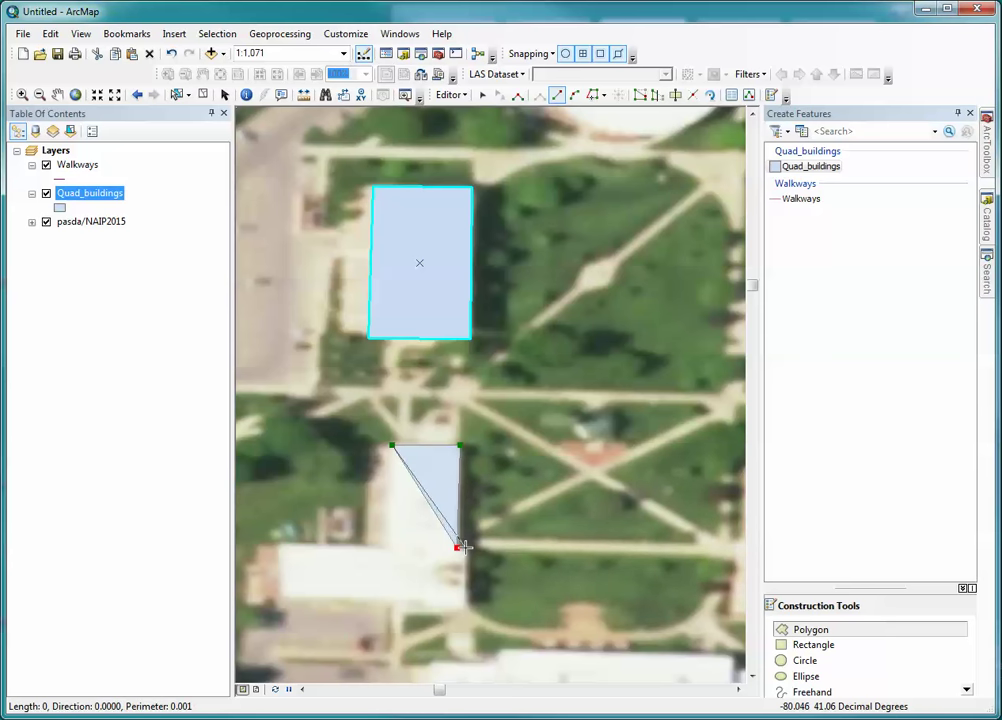
pyautogui.click(466, 607)
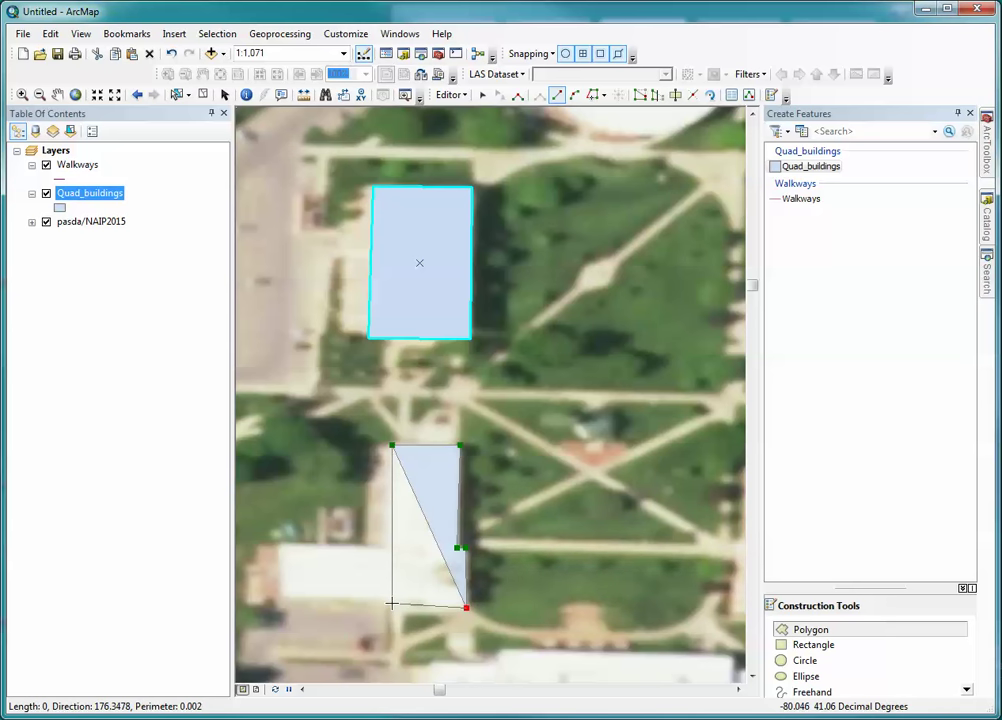
pyautogui.click(281, 599)
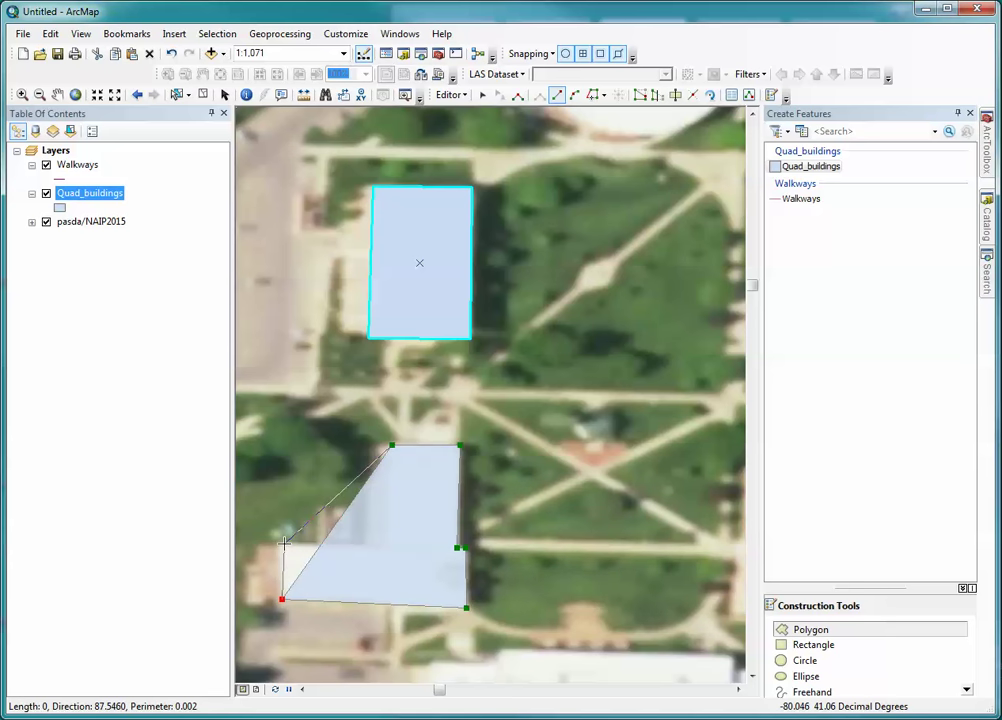
pyautogui.click(285, 544)
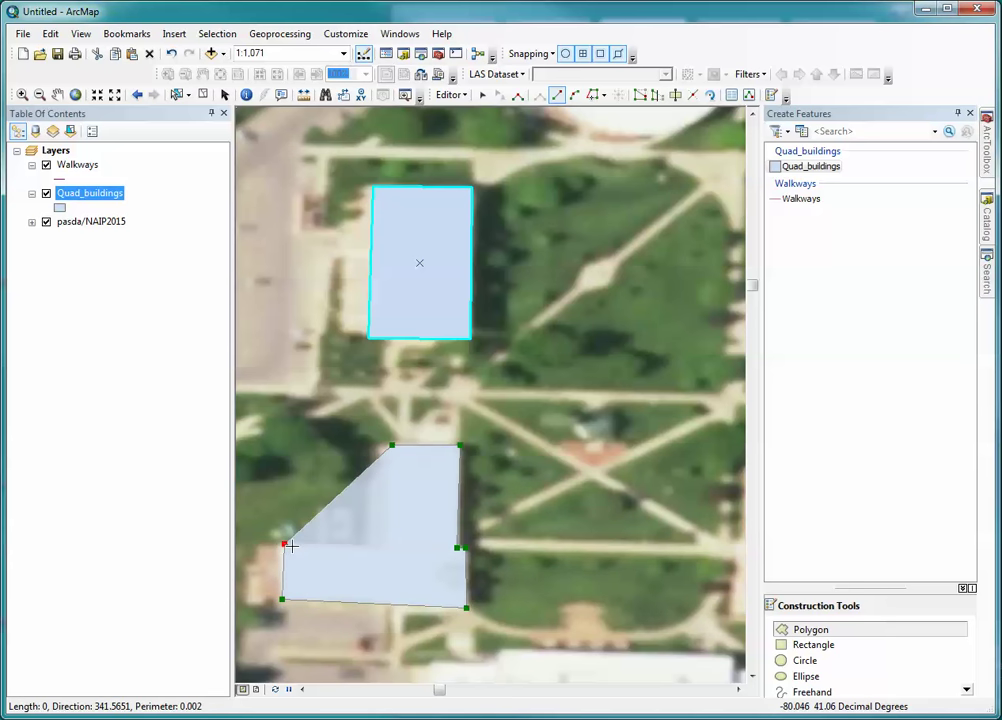
pyautogui.click(390, 550)
pyautogui.doubleClick(390, 551)
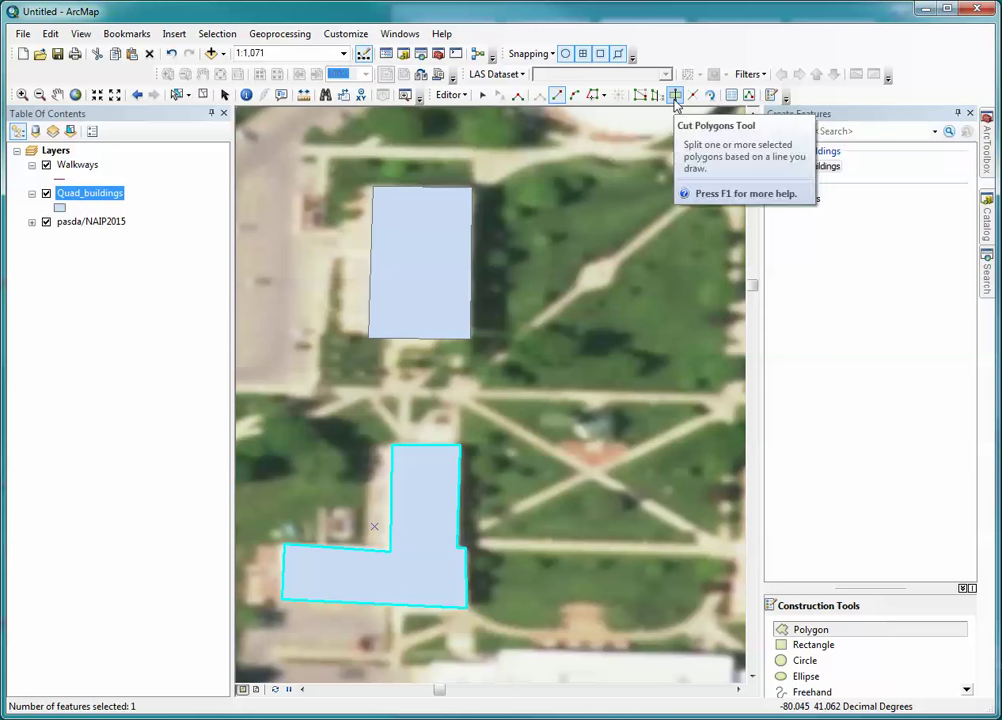
# Select the rectangular building polygon and cut it into north and south halves with a line from its west edge to its east edge
pyautogui.click(480, 94)
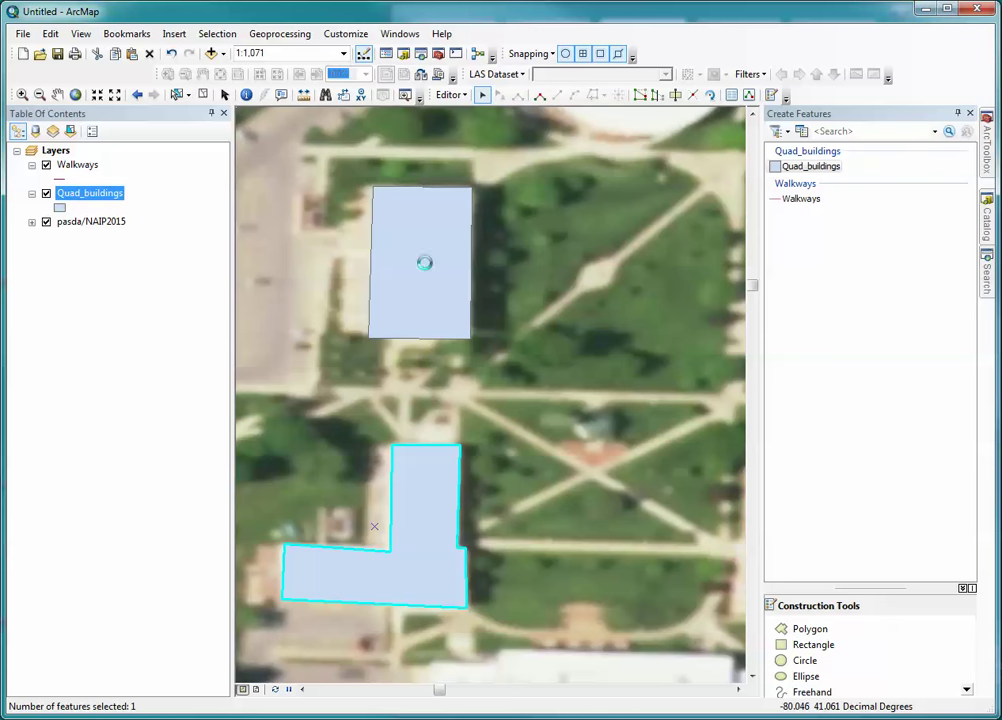
pyautogui.click(432, 255)
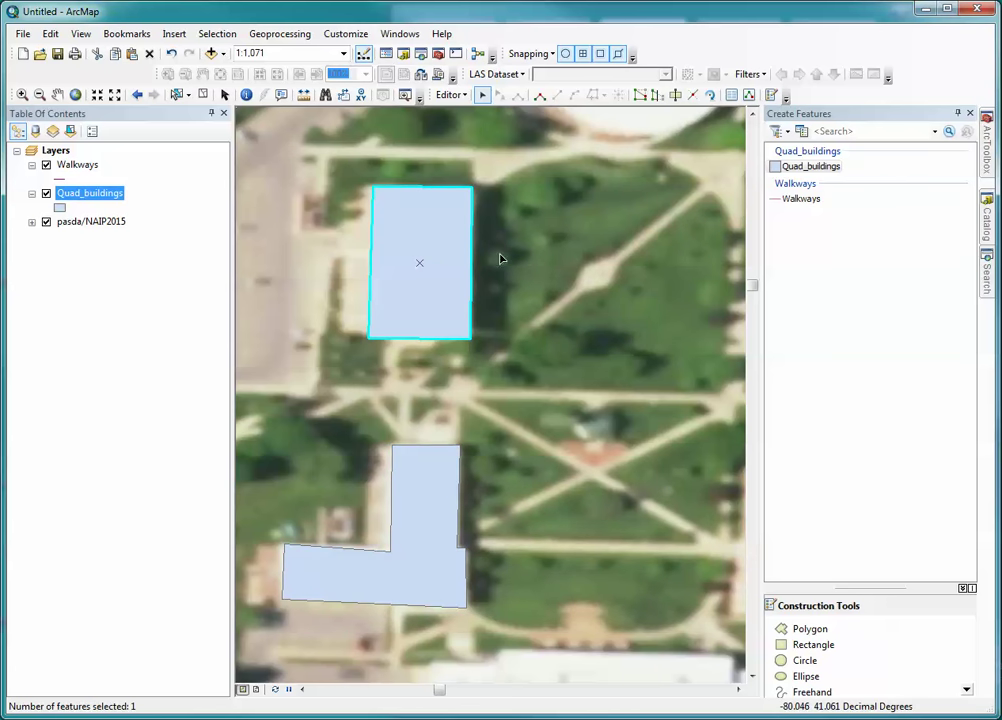
pyautogui.click(676, 95)
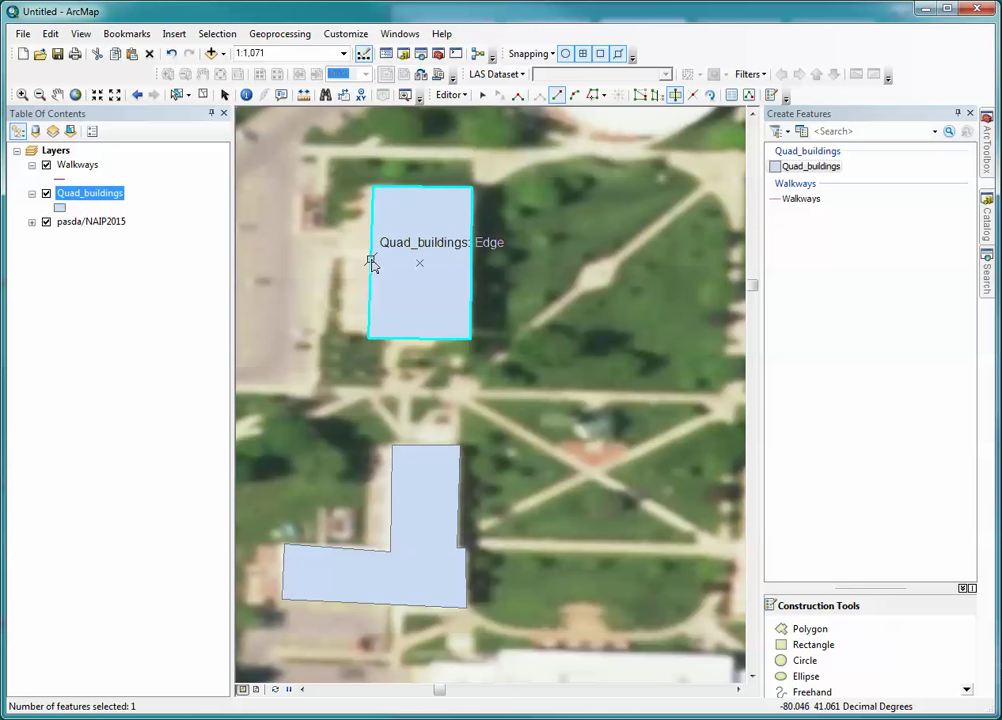
pyautogui.click(370, 261)
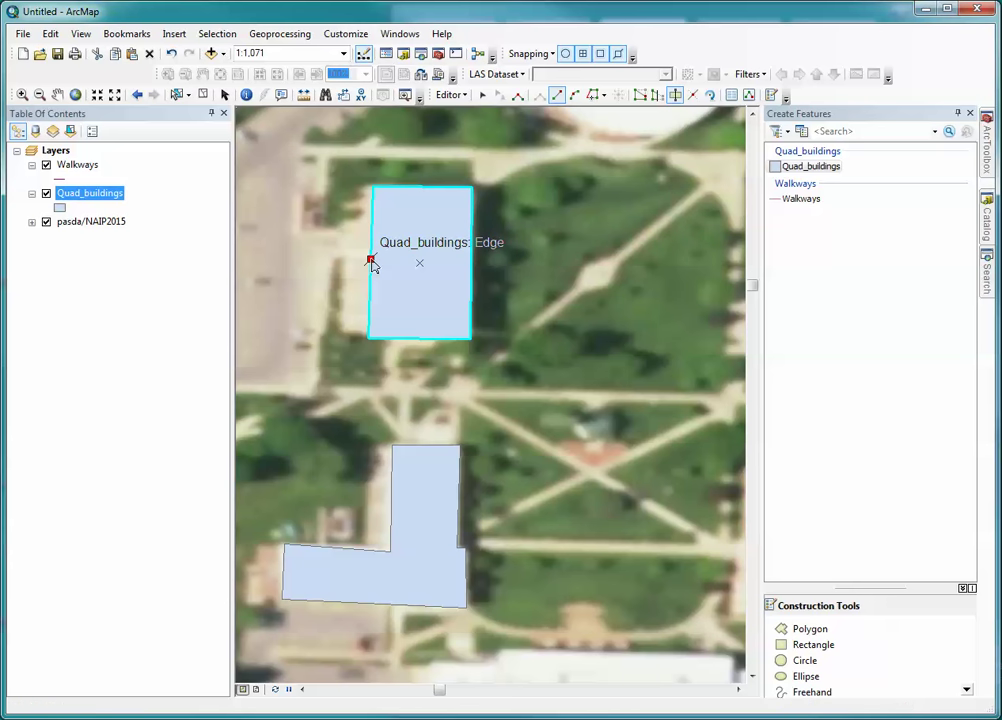
pyautogui.click(470, 263)
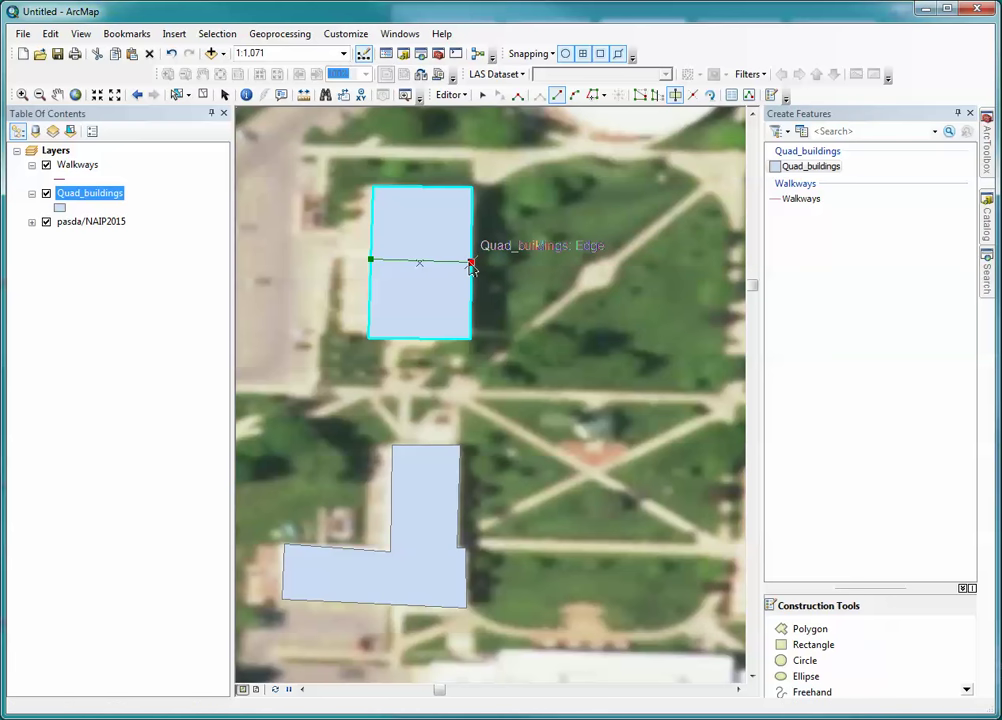
pyautogui.doubleClick(470, 263)
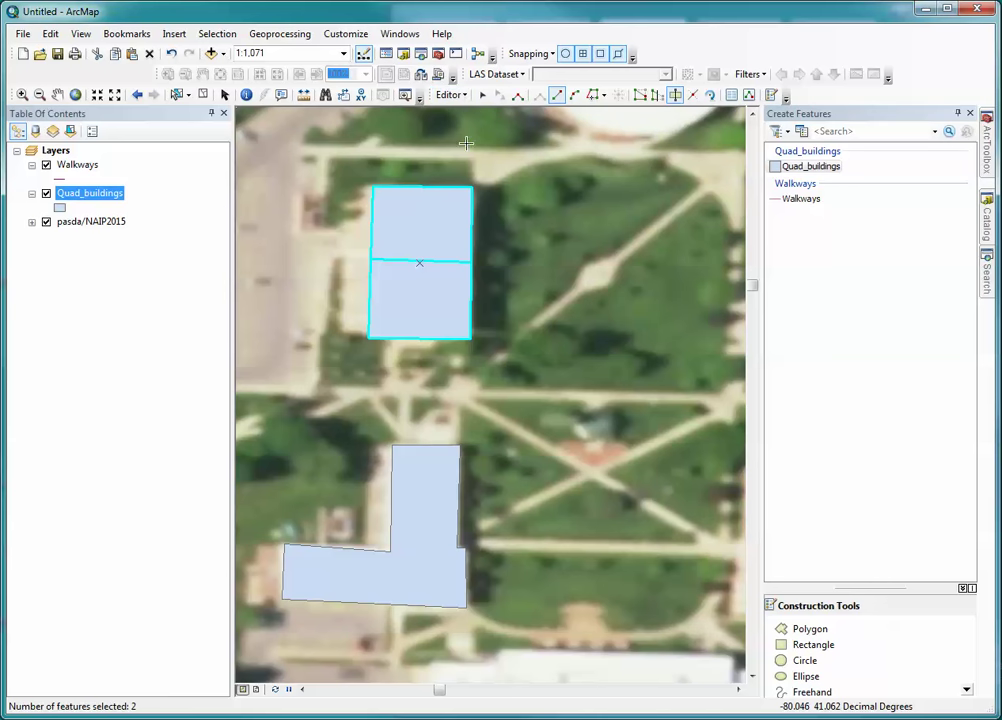
# Merge the two halves of the rectangular building into feature 1 (Quad_buildings)
pyautogui.click(465, 98)
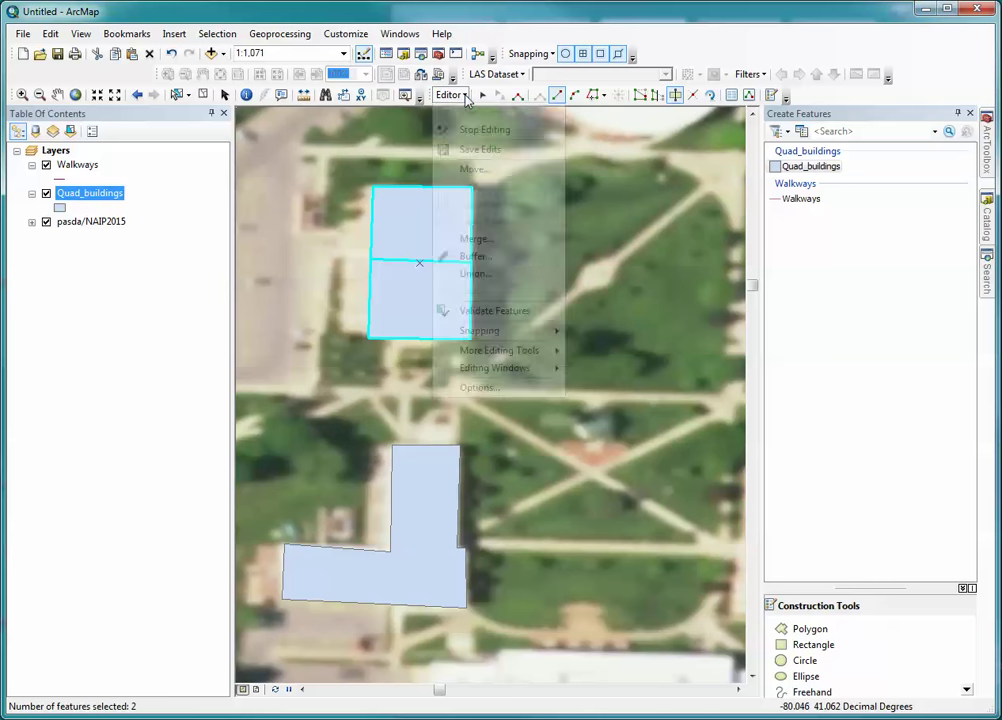
pyautogui.click(480, 240)
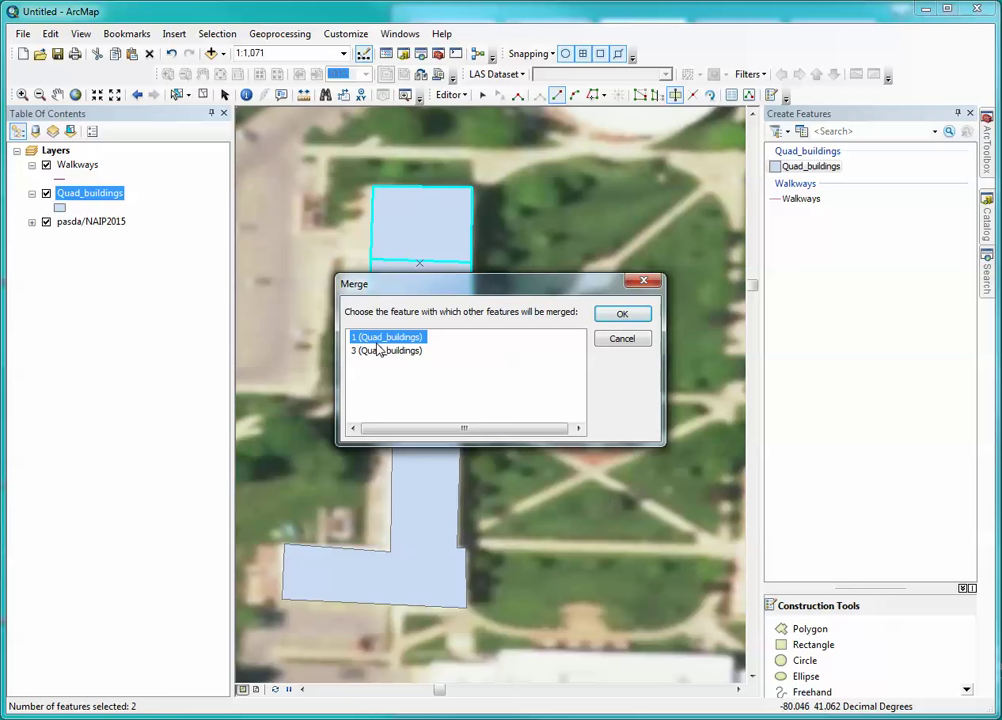
pyautogui.click(616, 315)
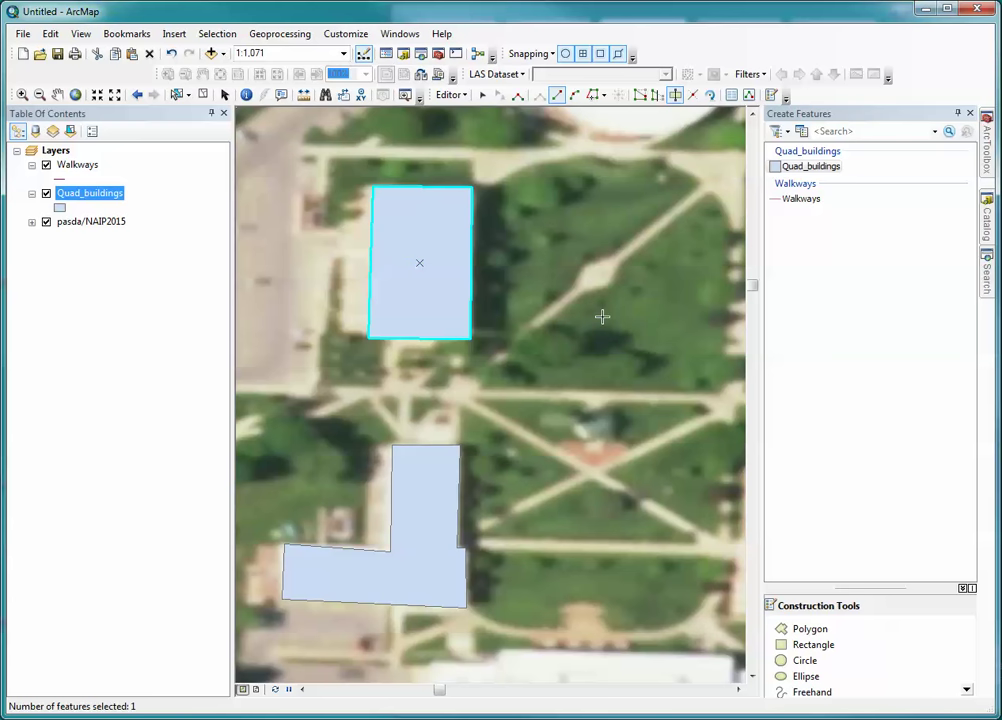
# Edit the rectangular building's vertices, moving its northwest corner diagonally inward, and select the reshaped building again
pyautogui.click(676, 96)
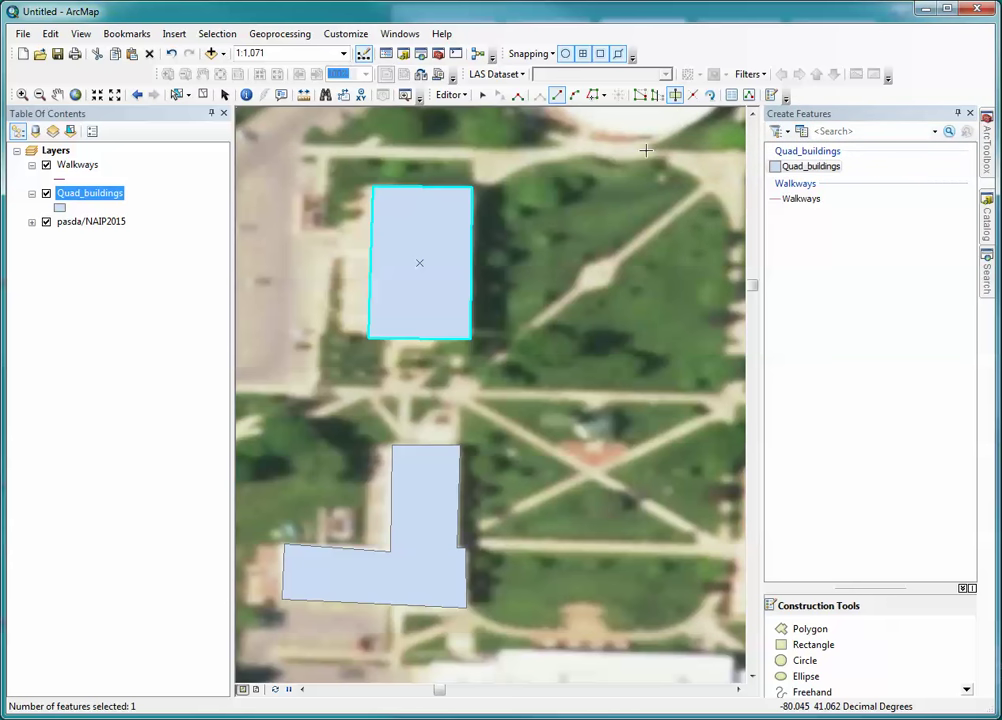
pyautogui.click(638, 96)
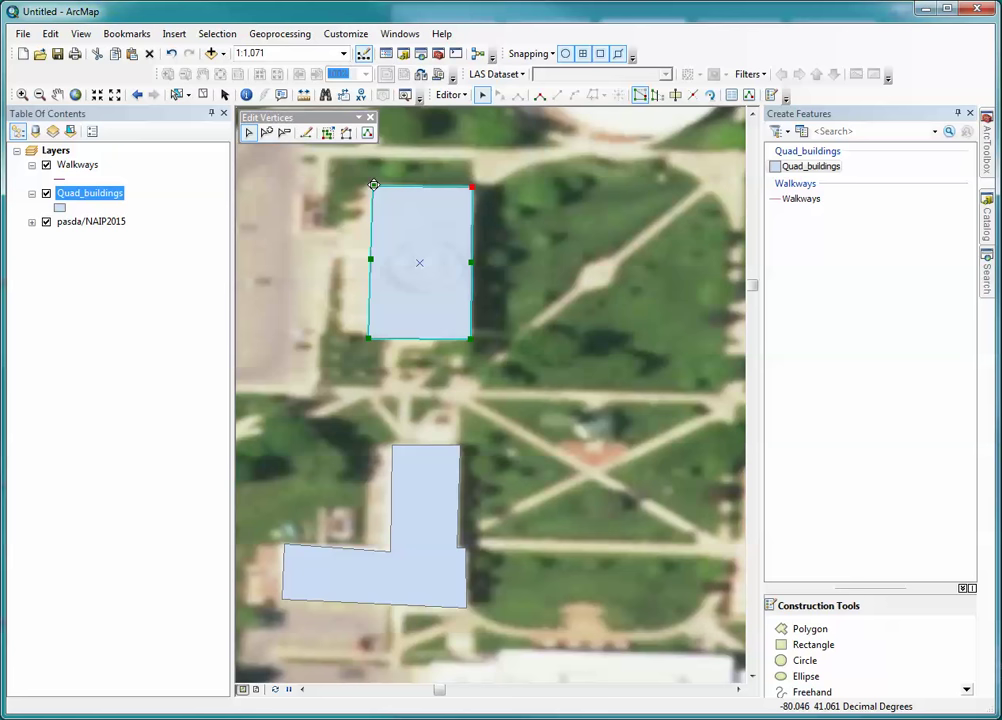
pyautogui.moveTo(373, 185); pyautogui.dragTo(396, 207)
pyautogui.click(514, 219)
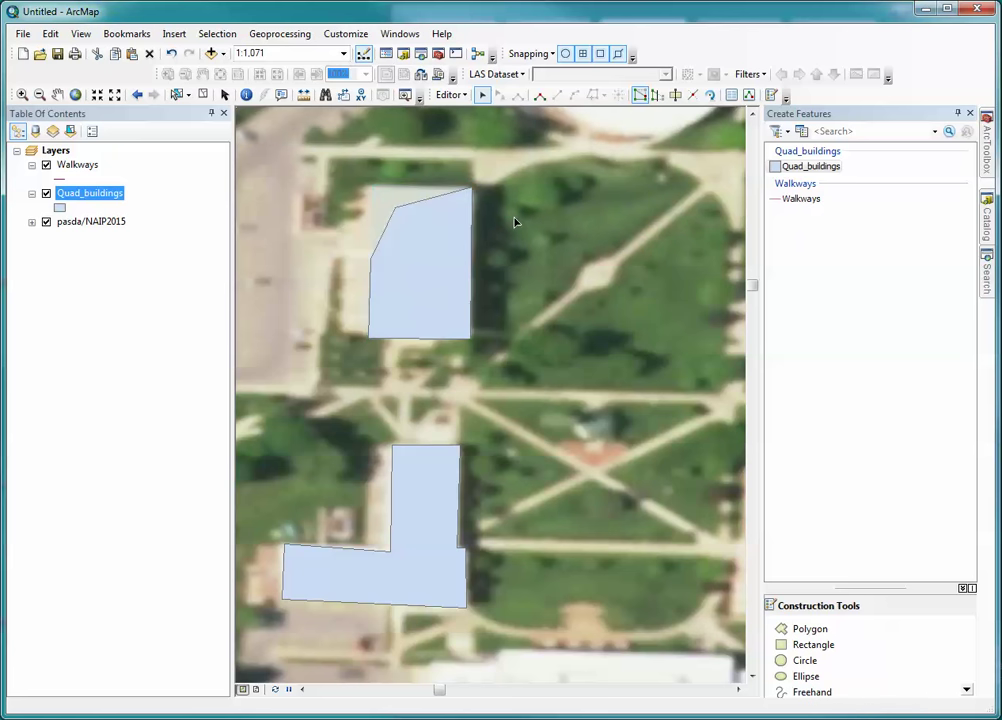
pyautogui.click(455, 249)
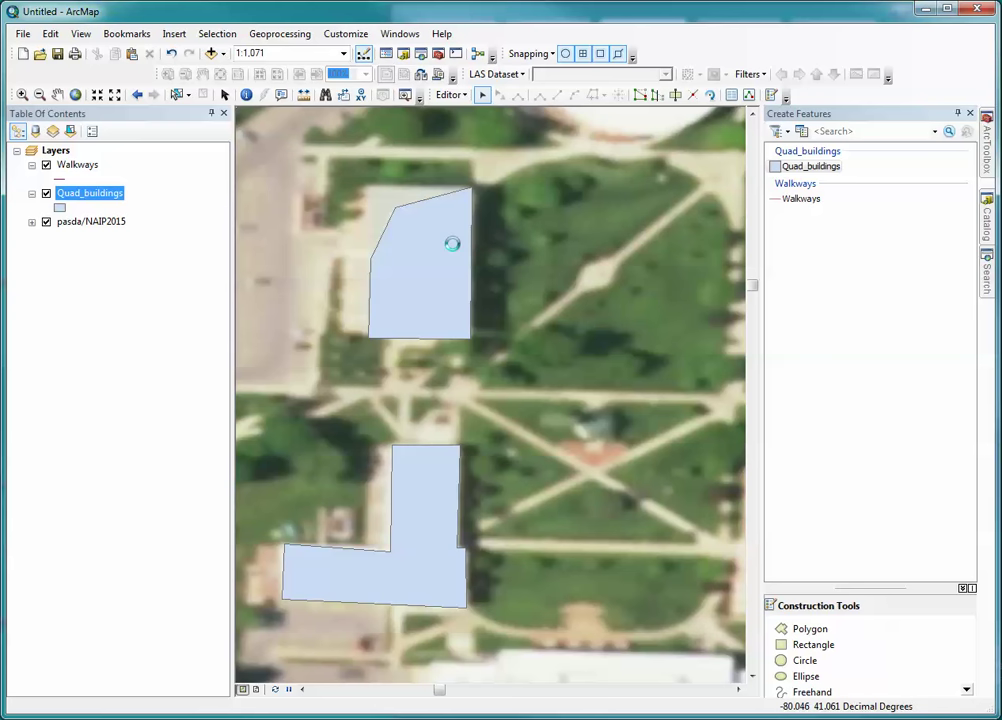
# Edit the rectangular building's vertices, adding one on its slanted northwest edge and moving it outward to the west
pyautogui.click(639, 96)
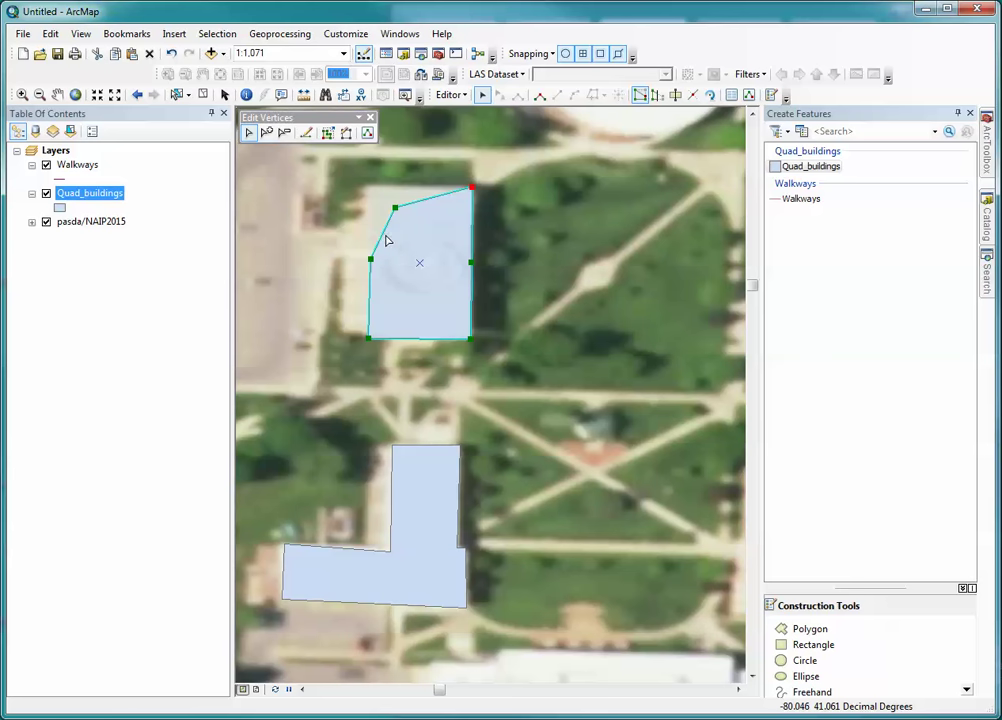
pyautogui.click(267, 134)
pyautogui.click(383, 233)
pyautogui.moveTo(384, 232); pyautogui.dragTo(357, 220)
pyautogui.click(323, 262)
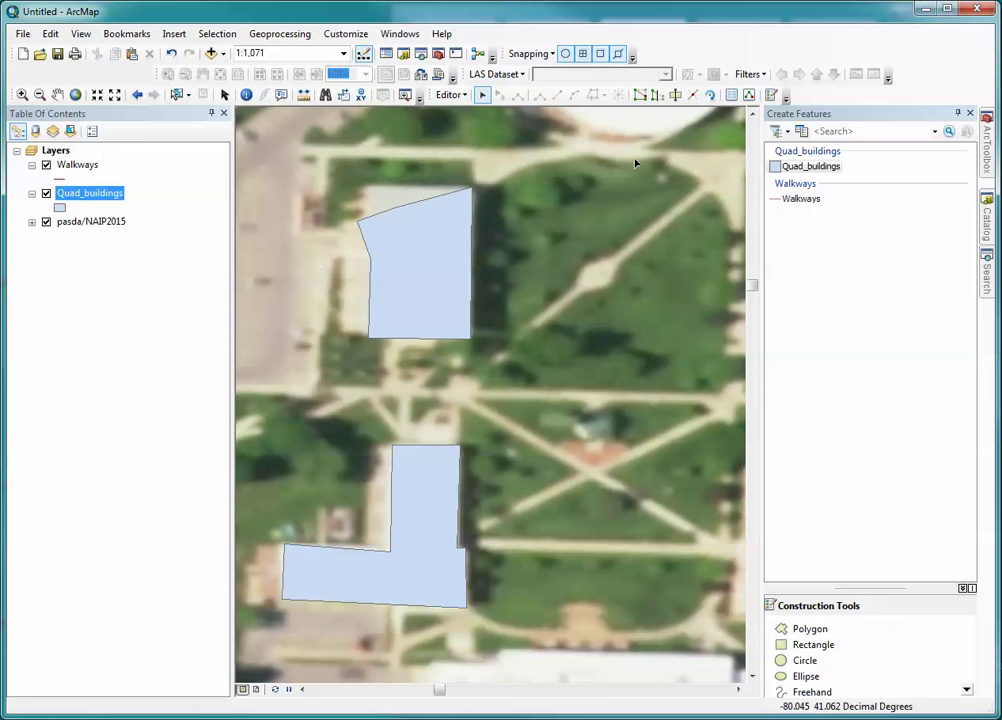
# Reselect the reshaped building and delete the vertex added on its northwest side
pyautogui.click(640, 95)
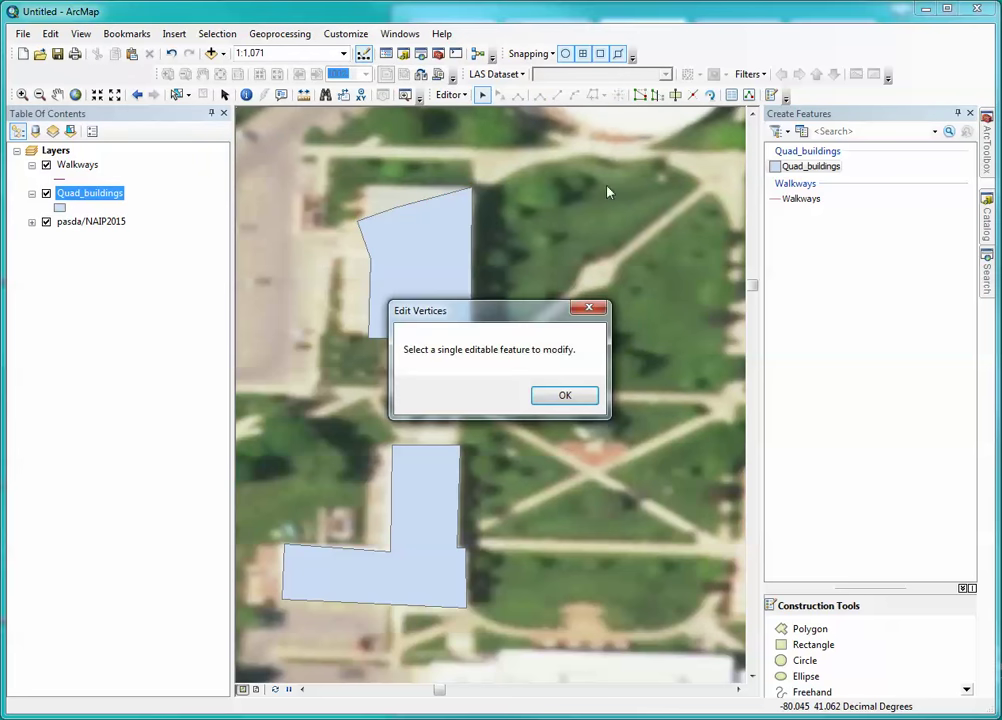
pyautogui.click(562, 393)
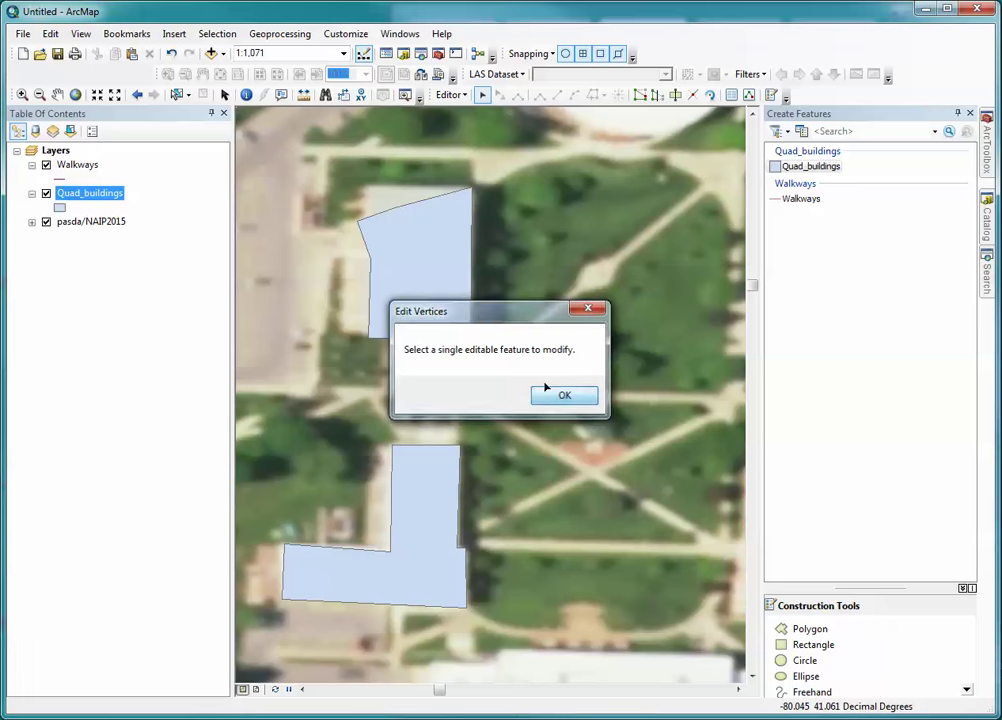
pyautogui.click(419, 282)
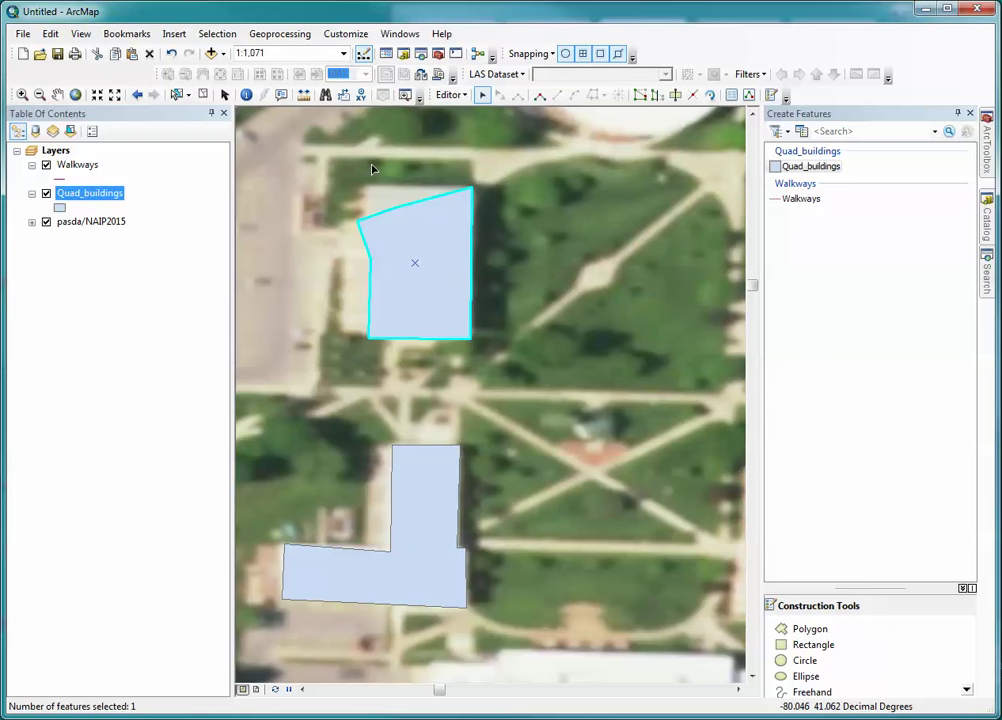
pyautogui.click(640, 95)
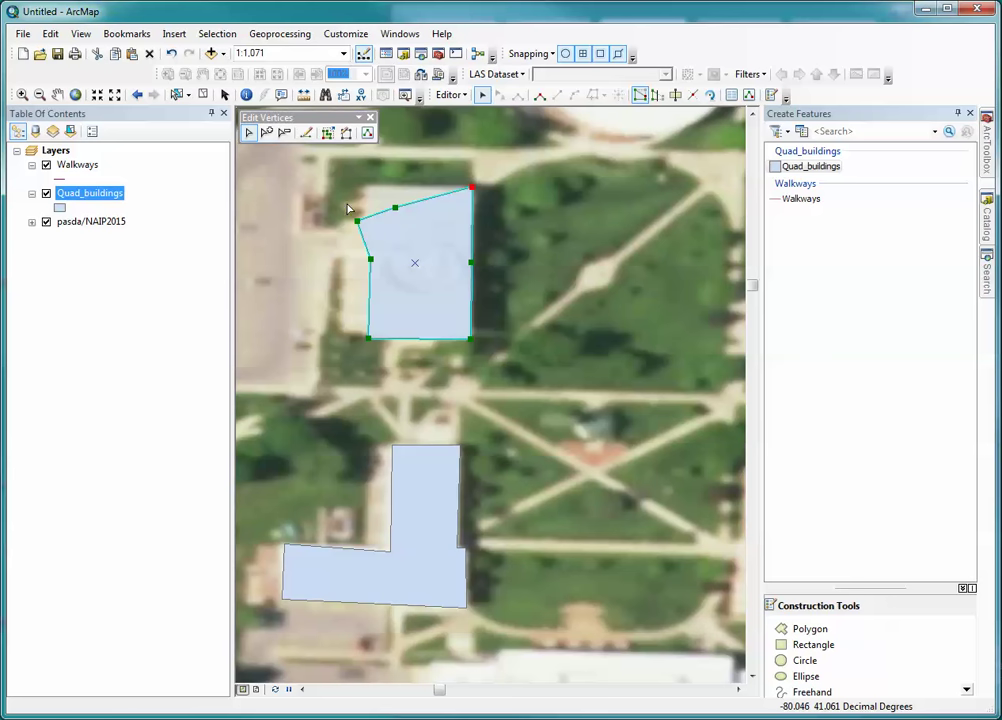
pyautogui.click(285, 134)
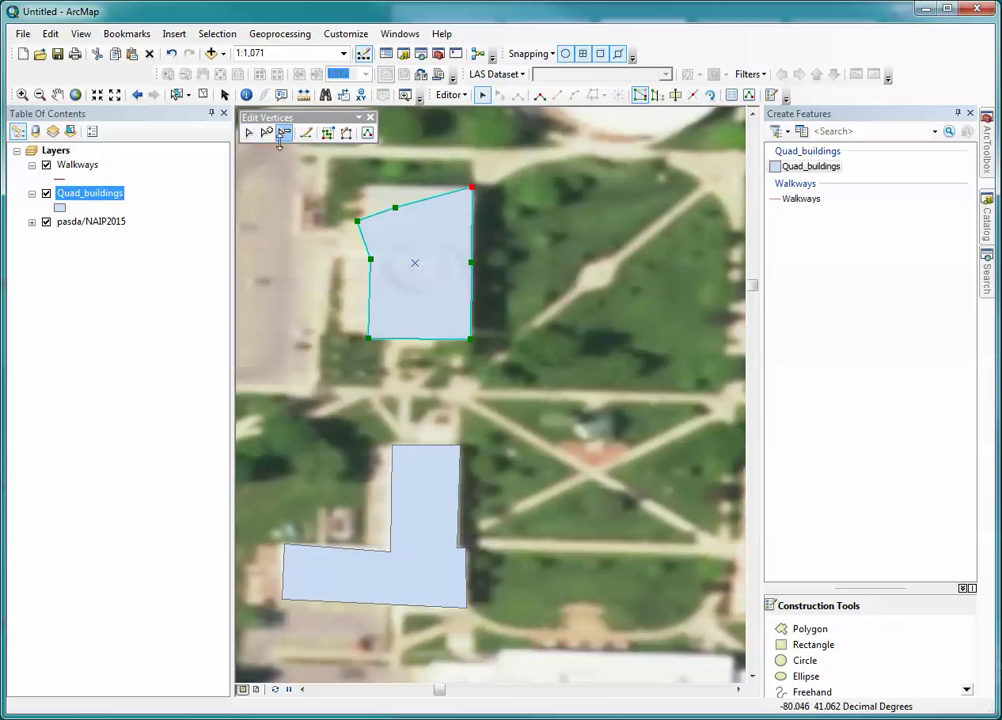
pyautogui.click(362, 228)
# Turn on Stretch Proportionately and move the building's west-edge vertex westward so the whole polygon stretches, then finish the edit
pyautogui.click(327, 133)
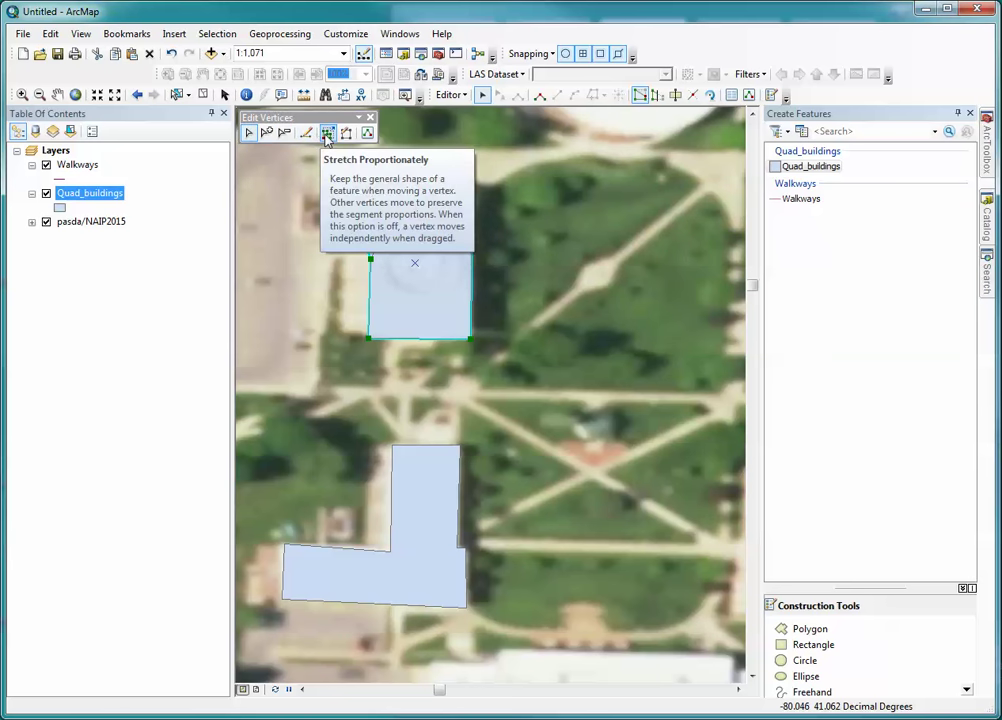
pyautogui.click(327, 134)
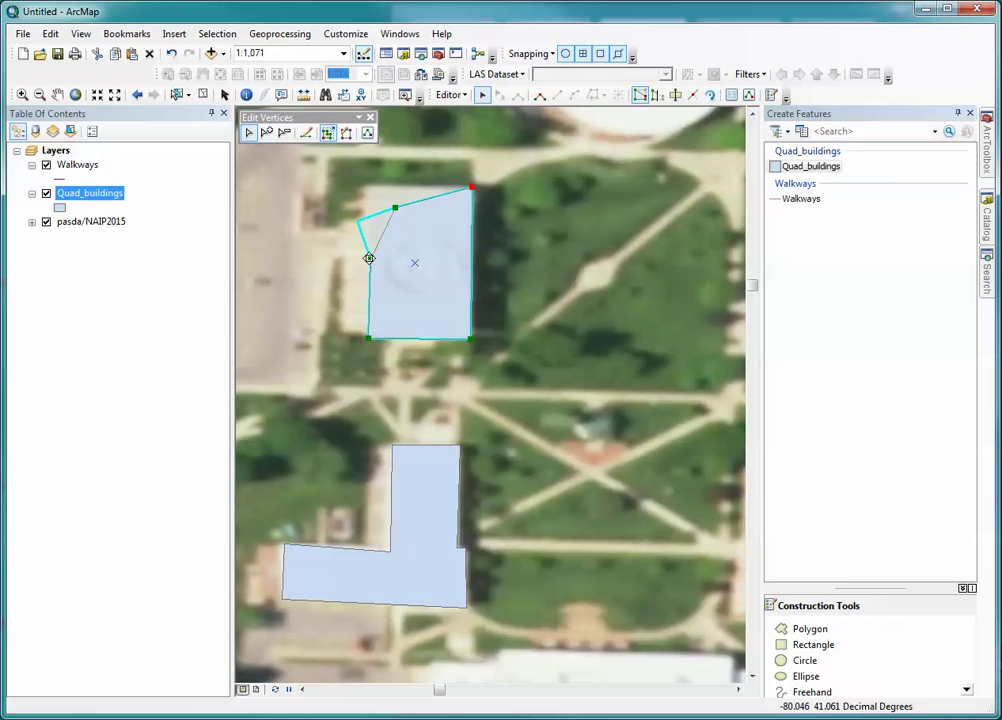
pyautogui.moveTo(371, 261); pyautogui.dragTo(309, 280)
pyautogui.press('Escape')
pyautogui.moveTo(370, 259); pyautogui.dragTo(314, 269)
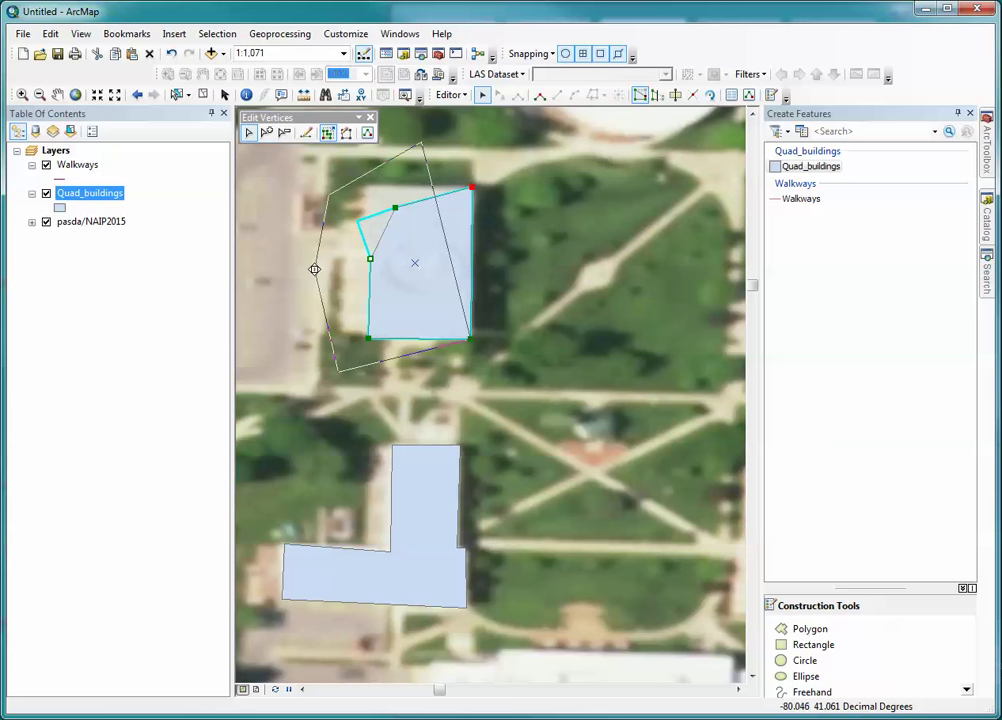
pyautogui.moveTo(314, 269); pyautogui.dragTo(320, 262)
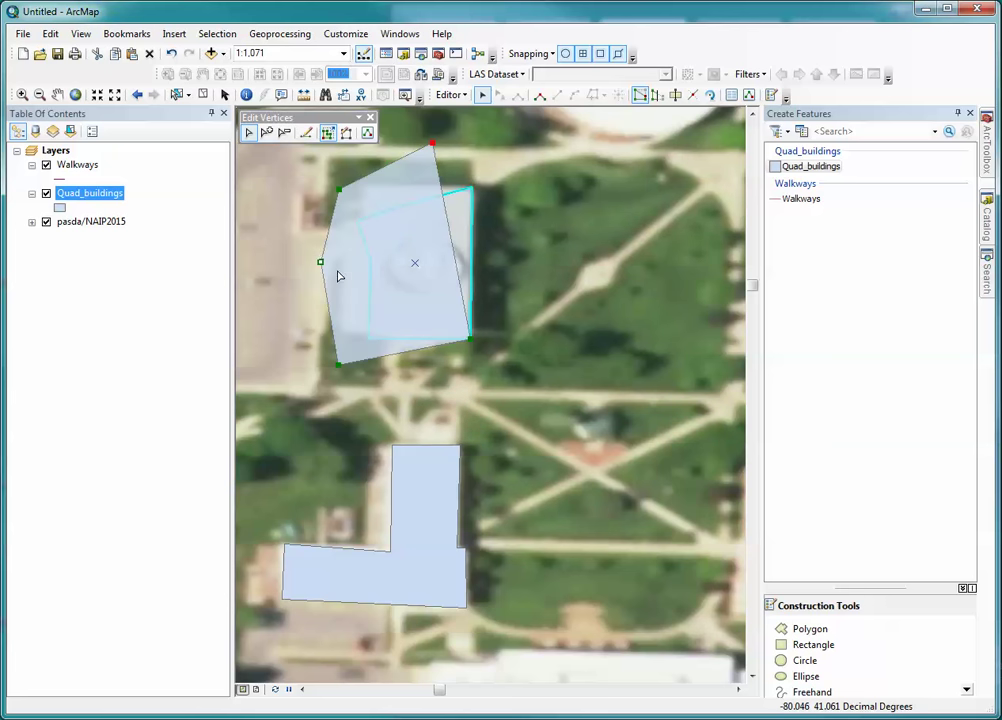
pyautogui.click(323, 411)
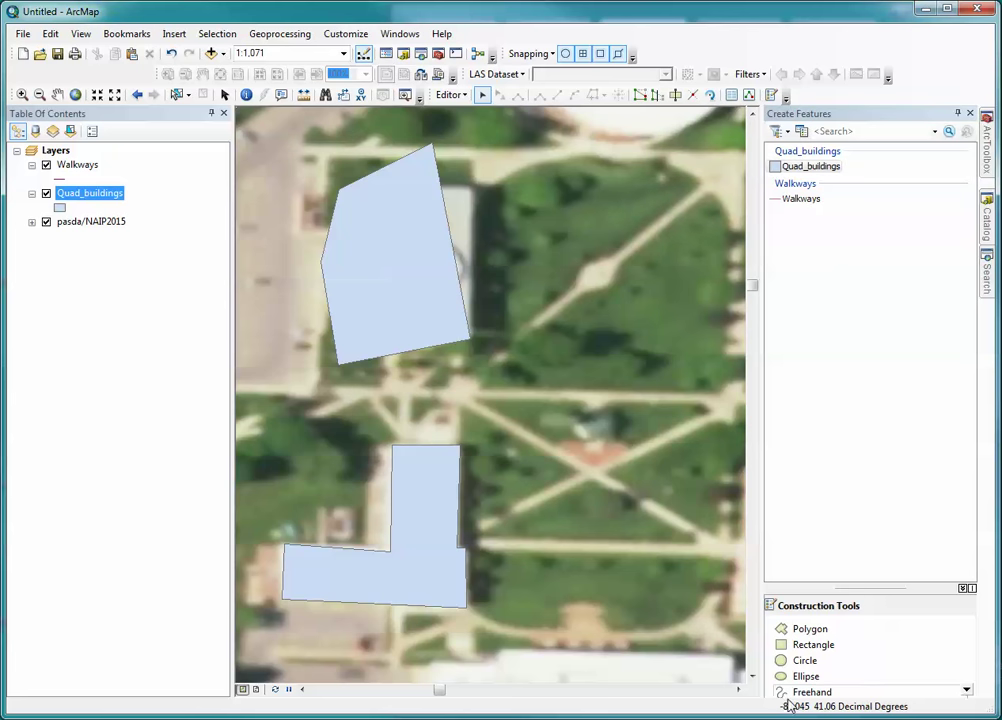
# Draw a freehand Quad_buildings polygon over the lawn east of the reshaped building, with a narrow neck reaching north
pyautogui.click(811, 632)
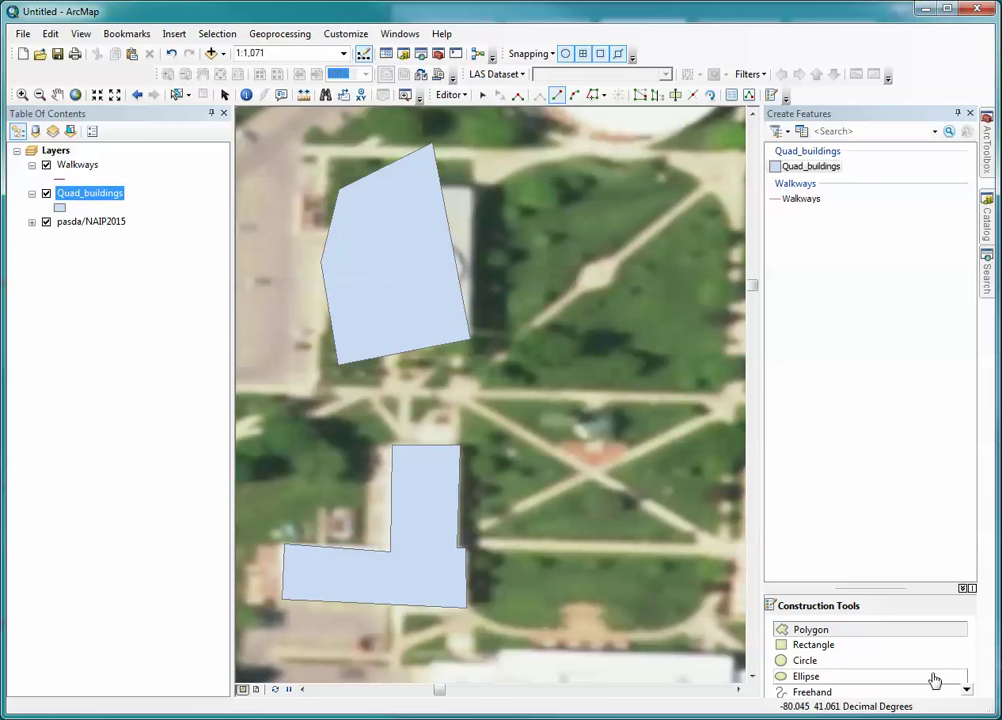
pyautogui.click(967, 692)
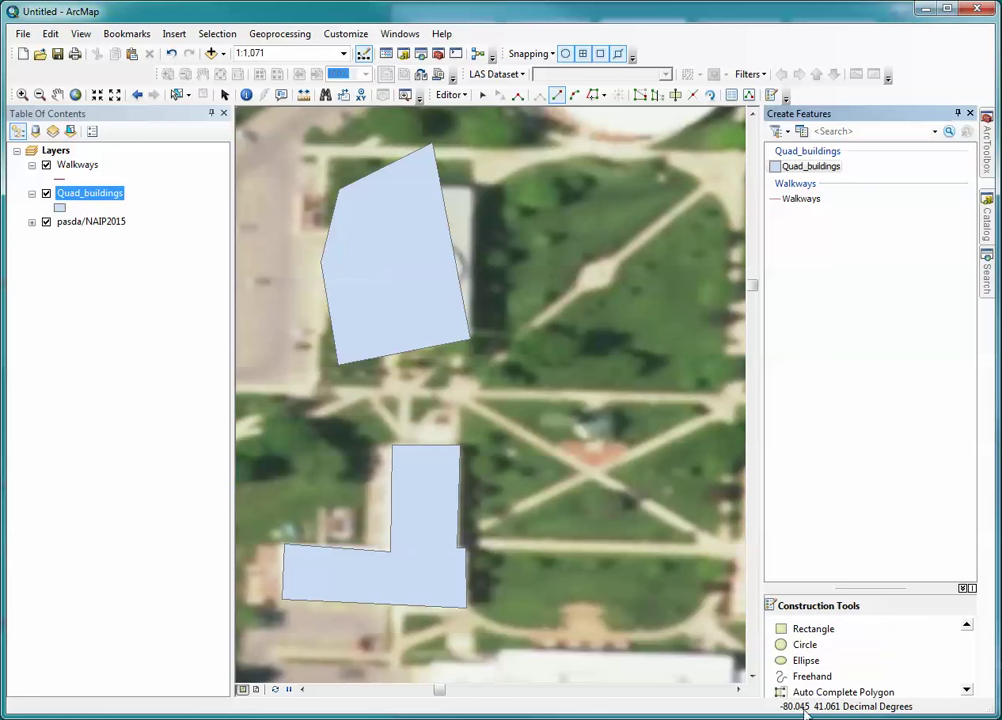
pyautogui.click(810, 678)
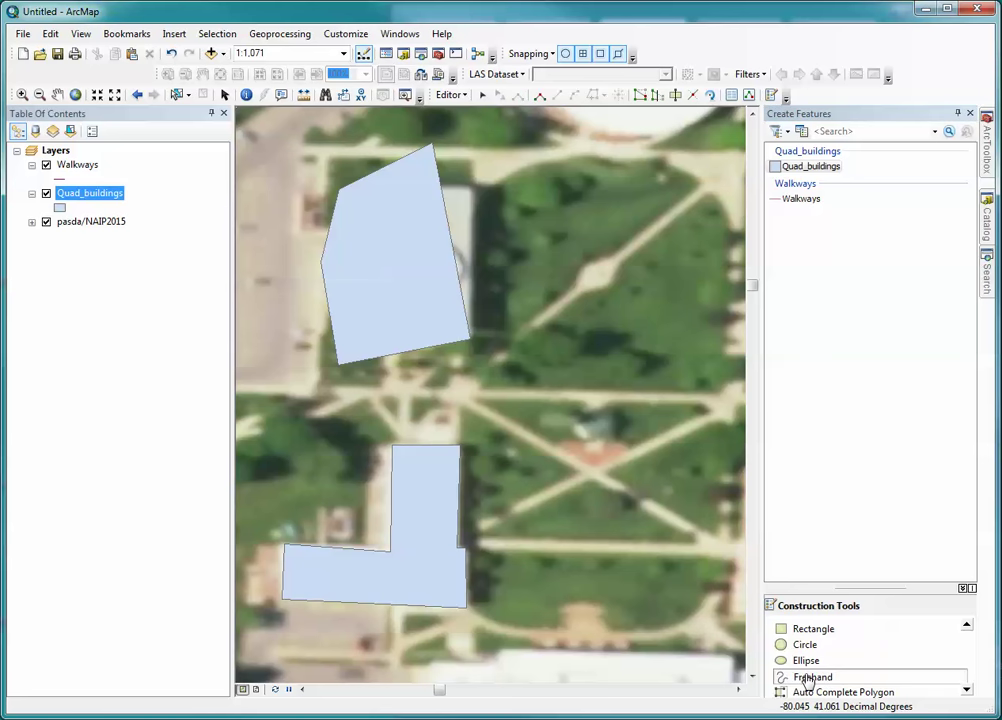
pyautogui.click(566, 182)
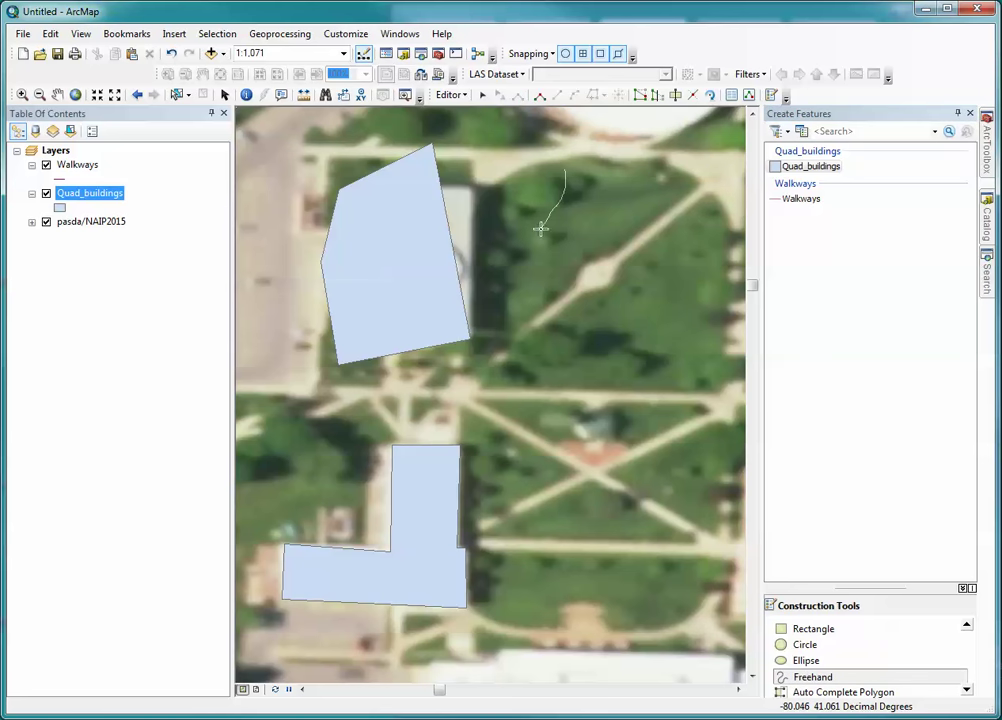
pyautogui.press('Escape')
pyautogui.click(702, 243)
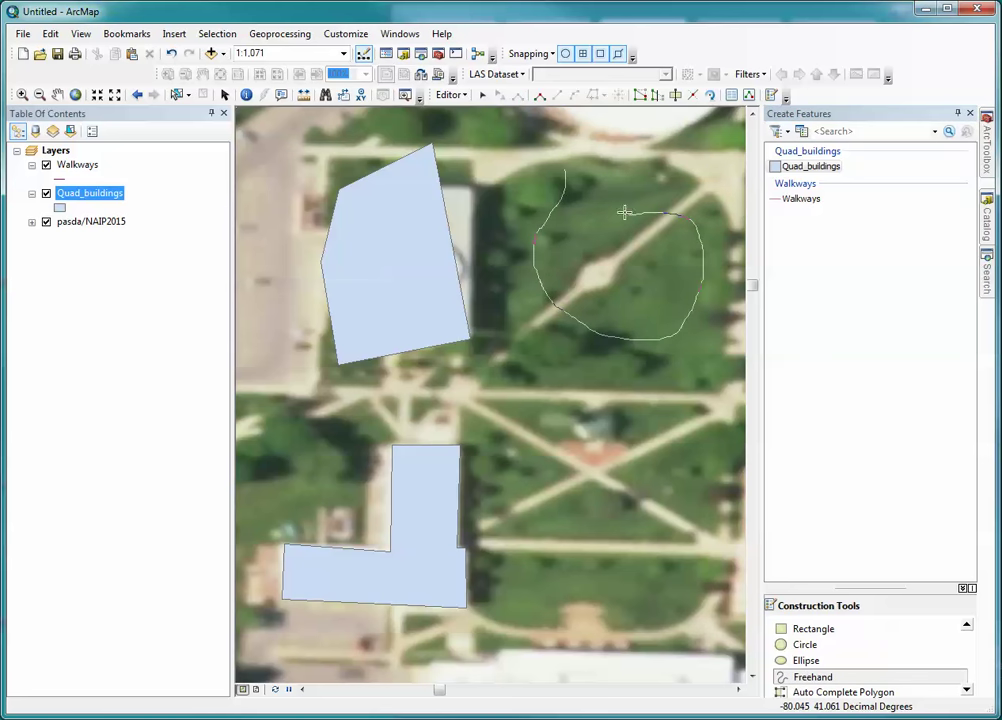
pyautogui.click(565, 155)
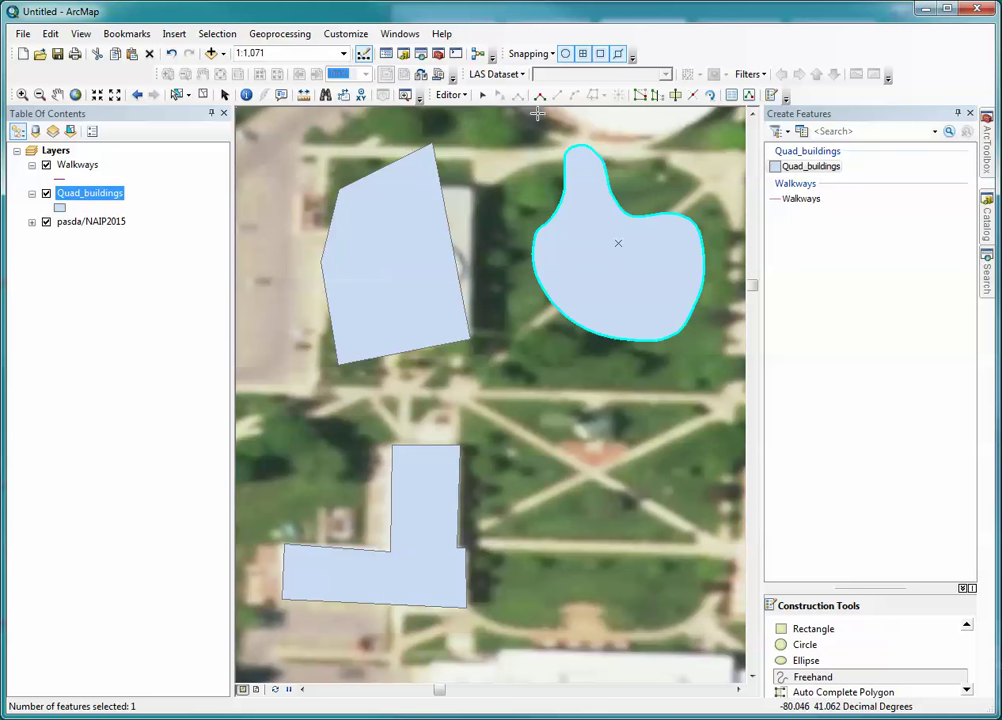
# Start a new Quad_buildings polygon with the Trace tool and check the Trace Options without changing them
pyautogui.click(482, 96)
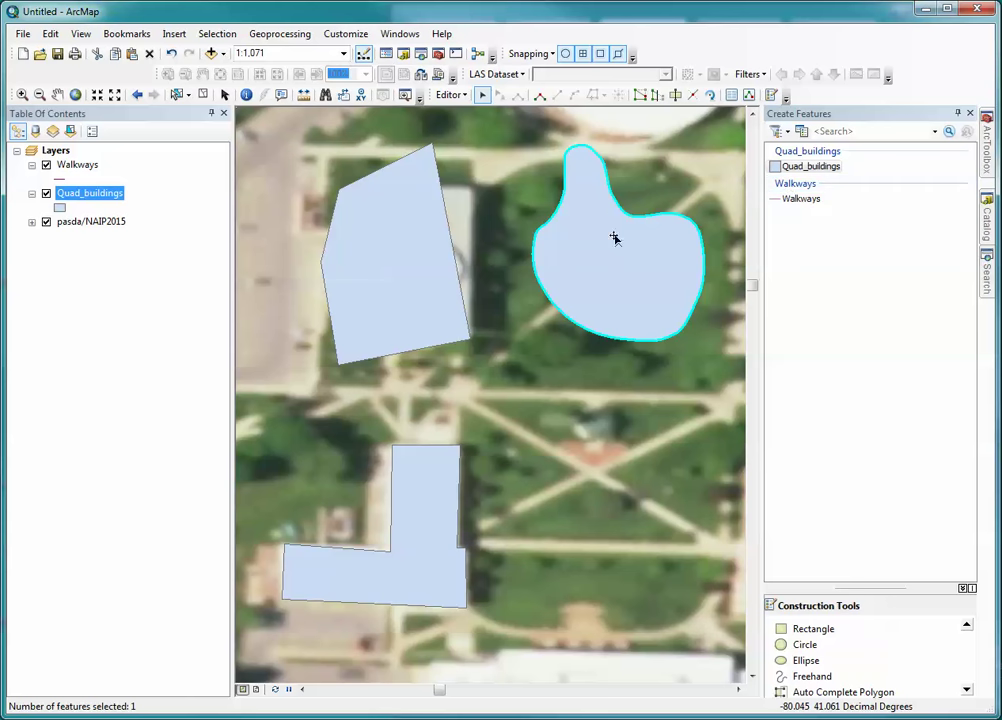
pyautogui.click(798, 167)
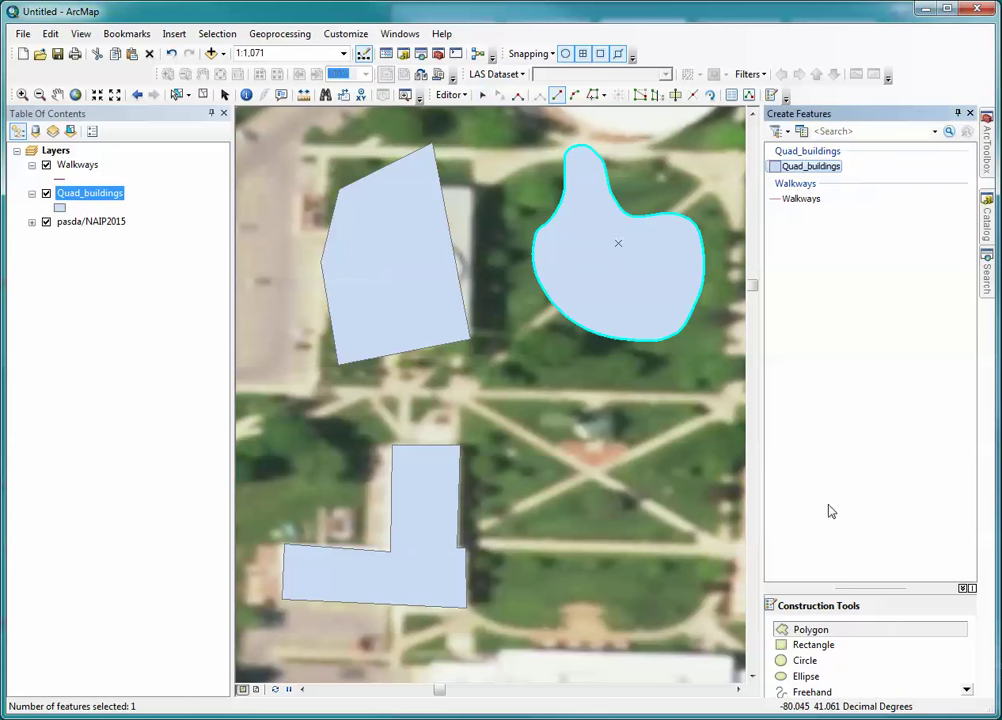
pyautogui.click(815, 632)
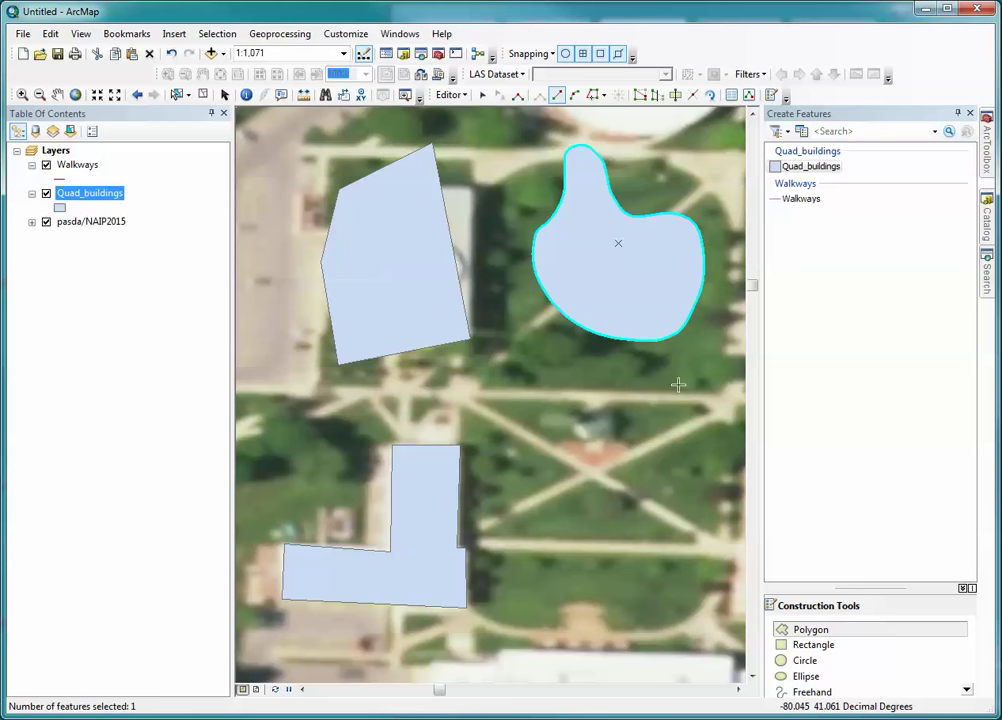
pyautogui.click(593, 97)
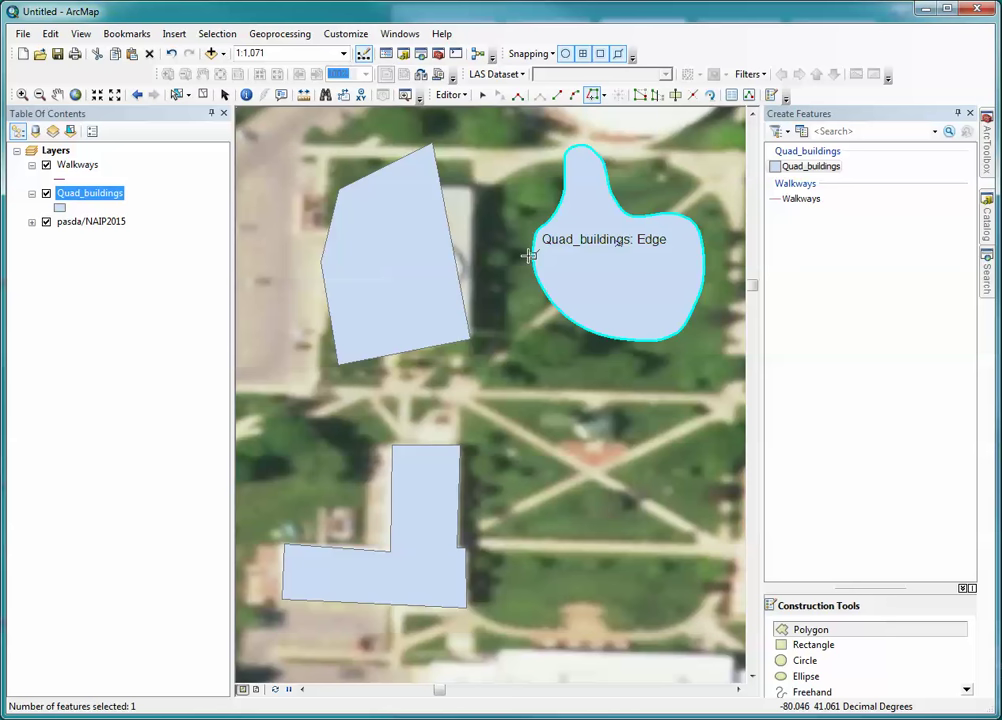
pyautogui.rightClick(529, 256)
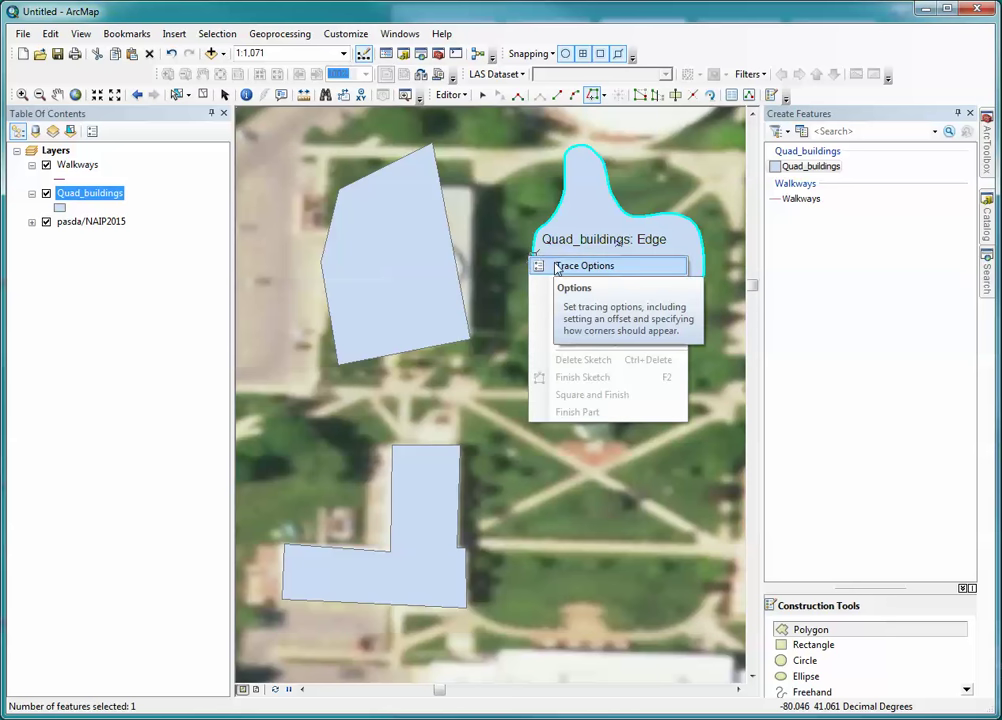
pyautogui.click(584, 266)
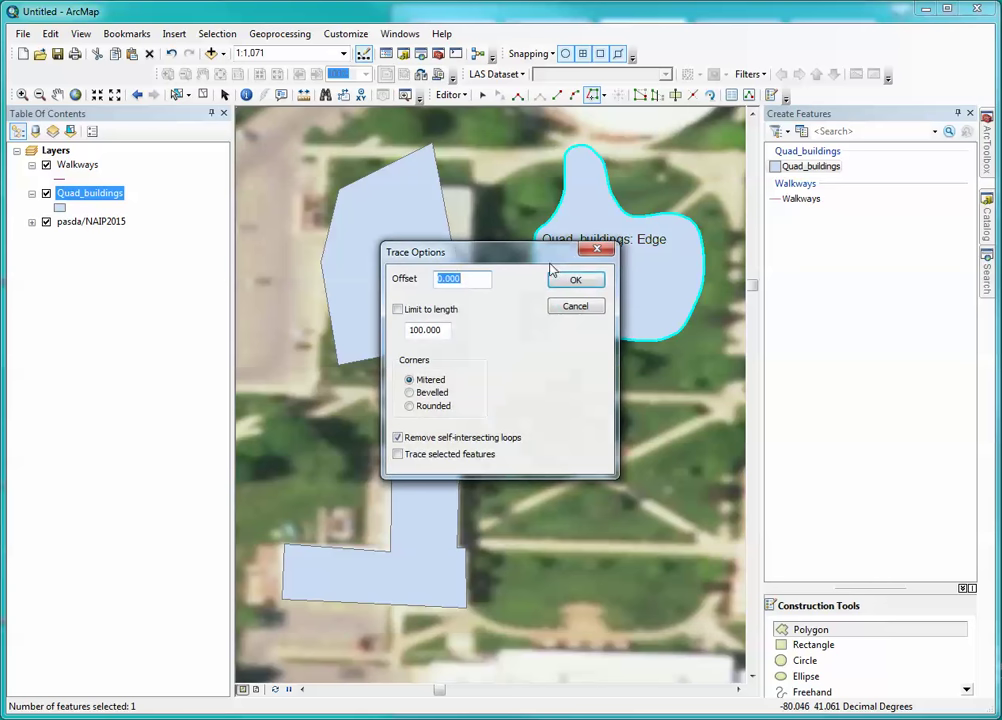
pyautogui.click(598, 250)
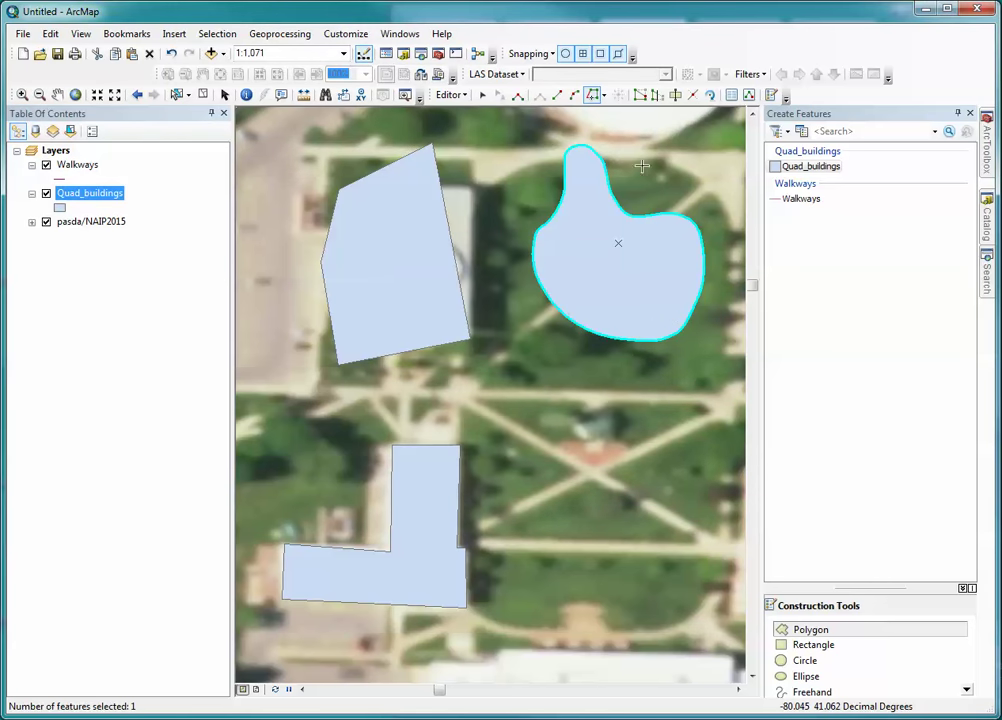
# Trace the first side of the new polygon along the reshaped building's east edge, between its southeast corner and about halfway up
pyautogui.click(606, 96)
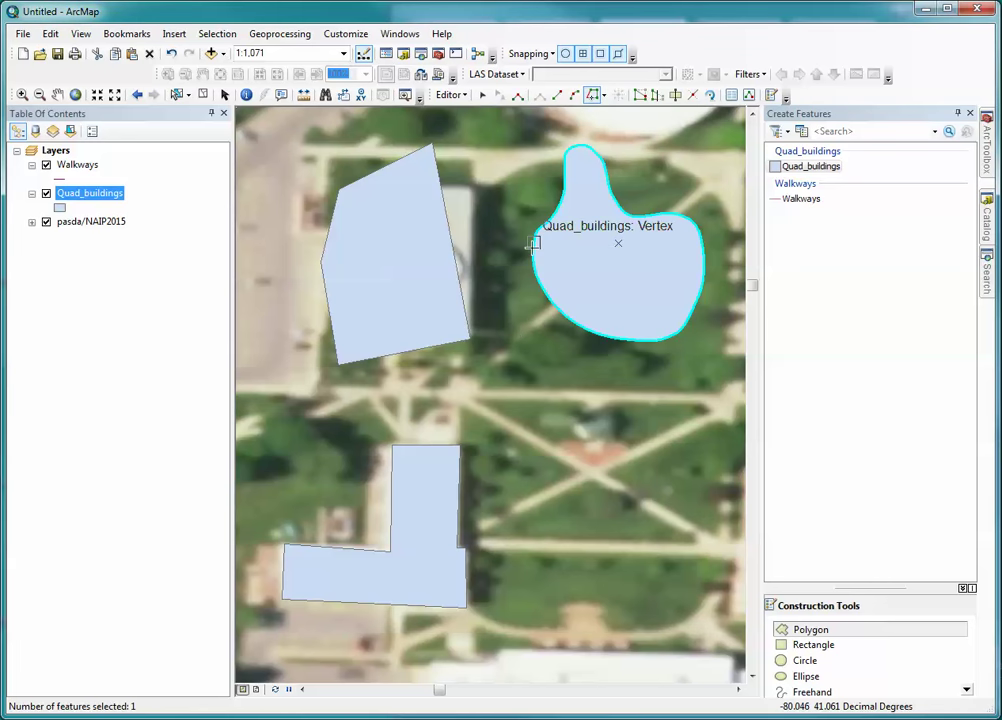
pyautogui.click(535, 243)
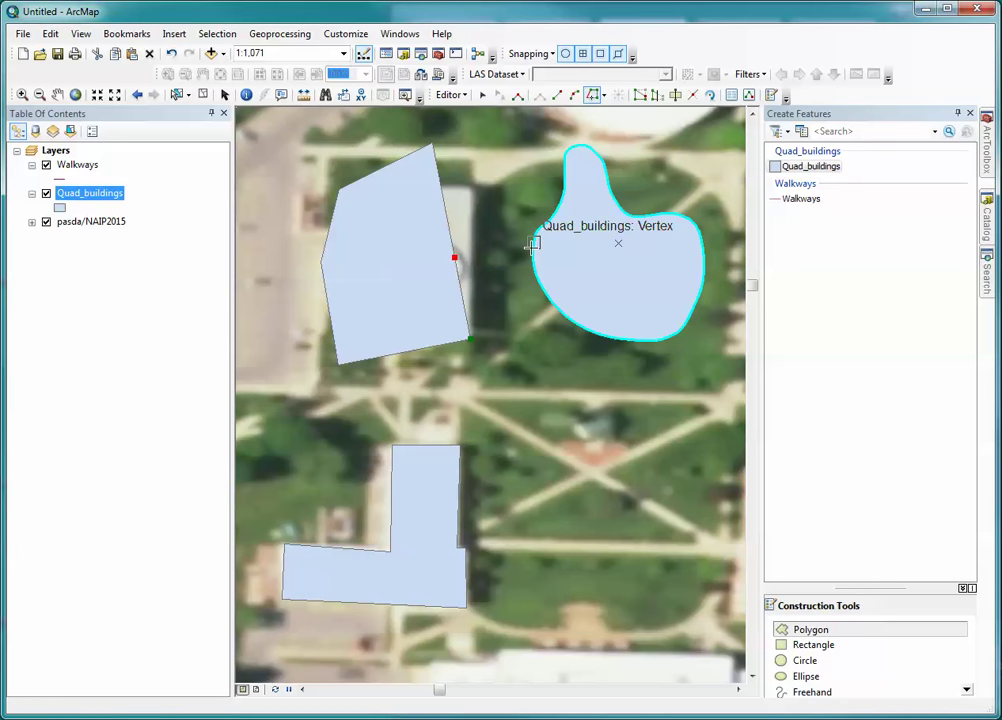
pyautogui.click(456, 258)
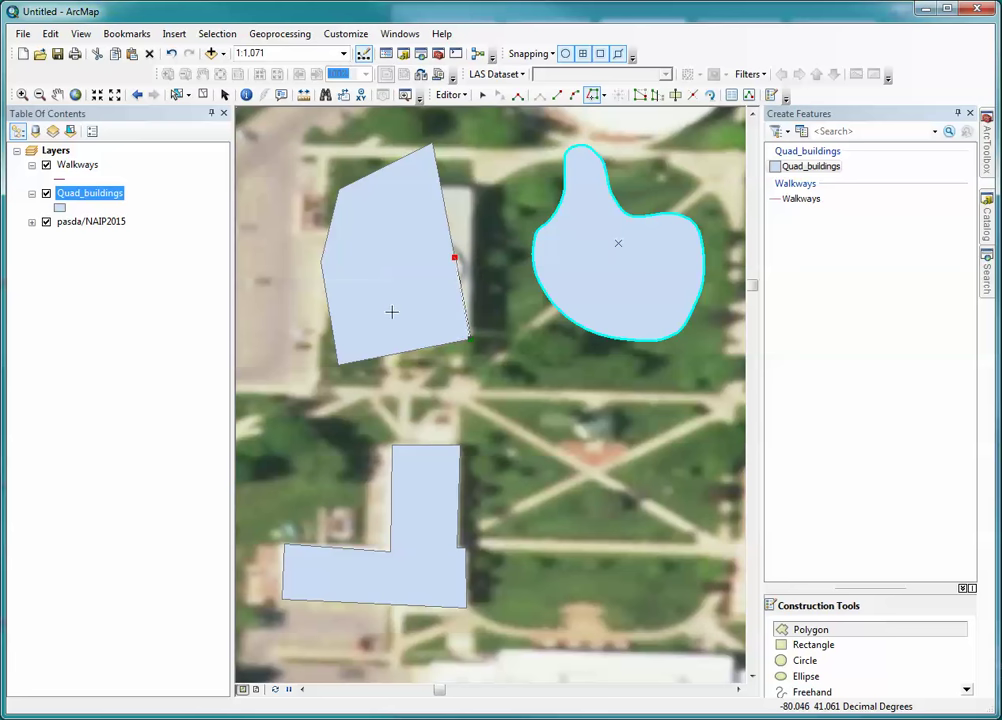